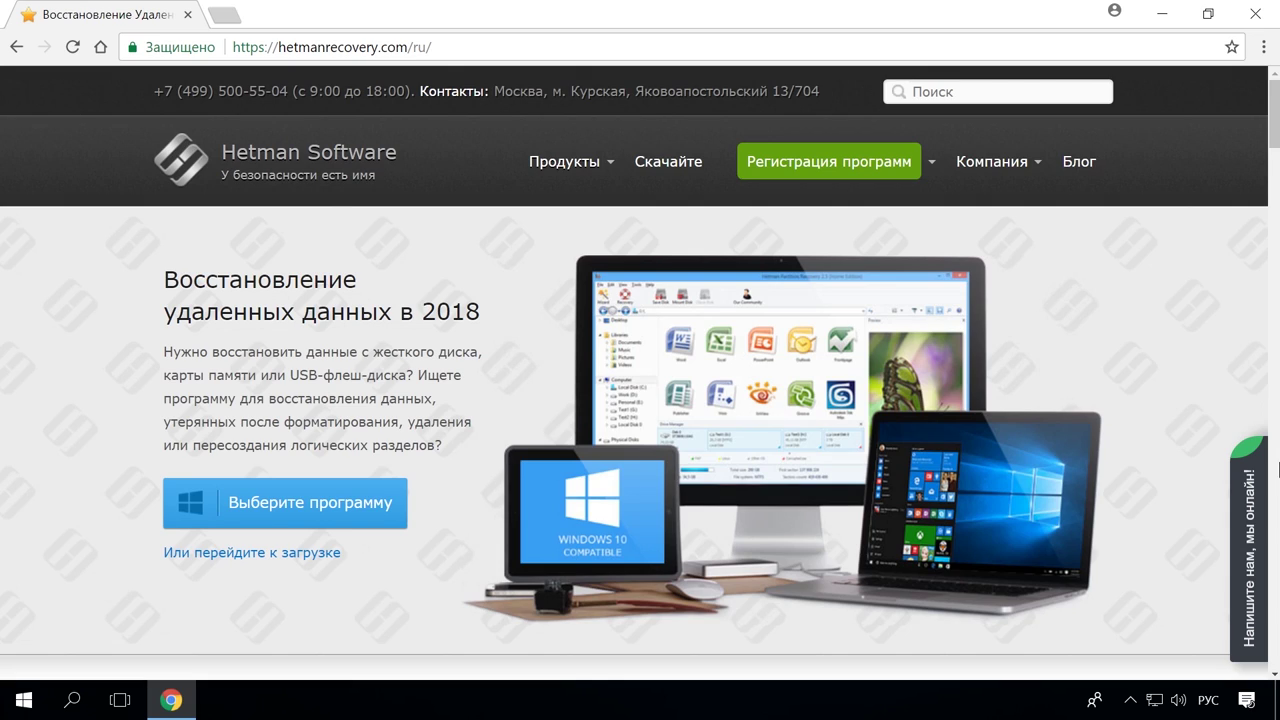
- Find Partition Recovery 2.8 among the company's programs, open its product page and start the free download
{"action": "scroll", "coordinate": [106, 157], "scroll_direction": "down", "scroll_amount": 10}
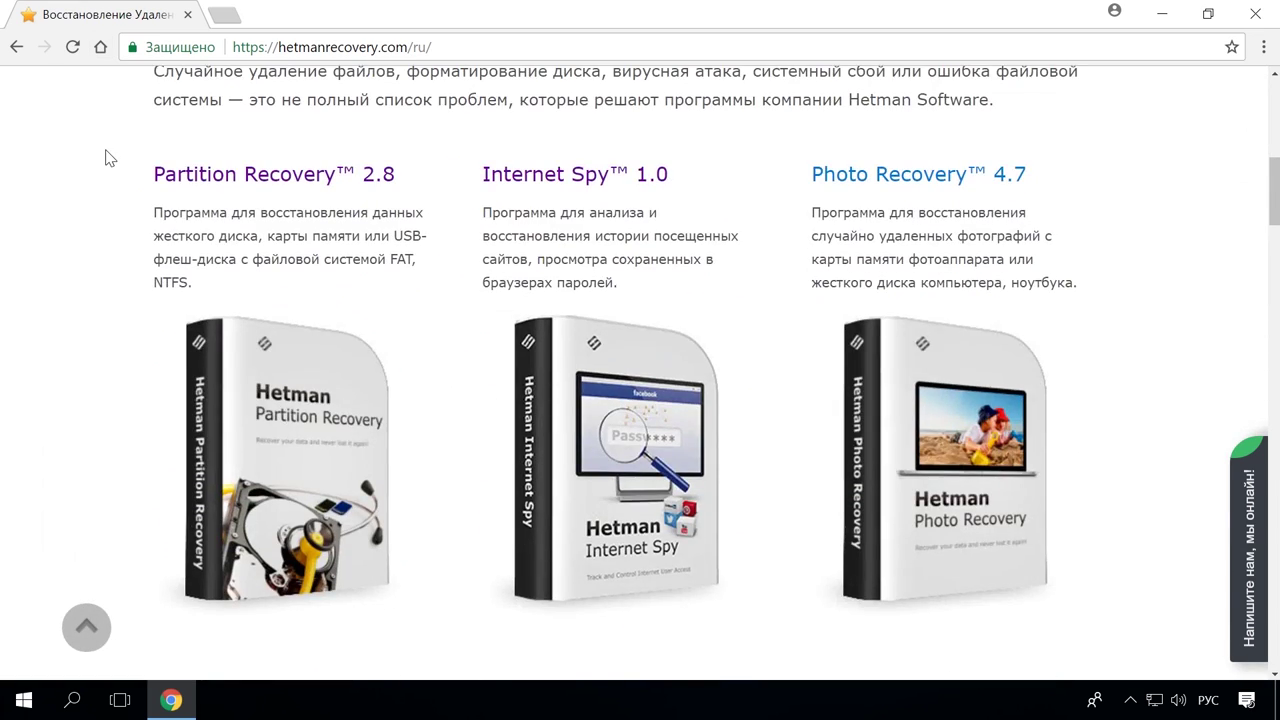
{"action": "scroll", "coordinate": [110, 158], "scroll_direction": "down", "scroll_amount": 5}
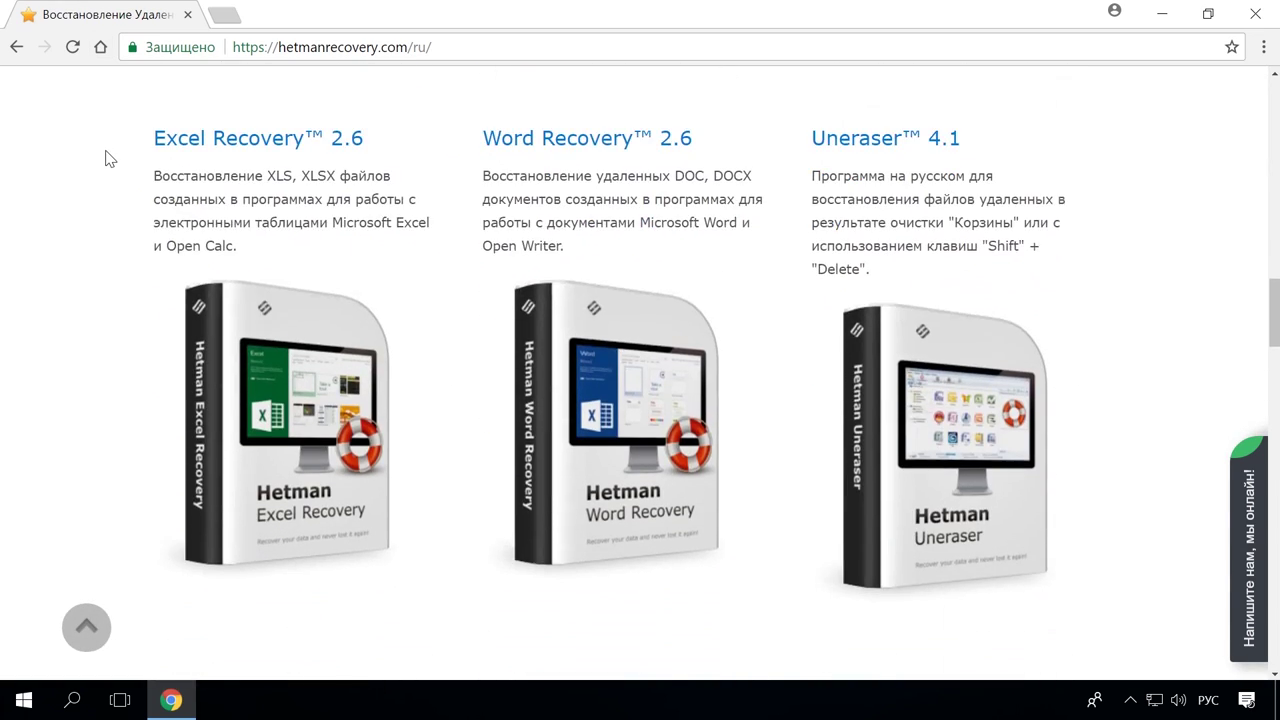
{"action": "scroll", "coordinate": [108, 158], "scroll_direction": "up", "scroll_amount": 10}
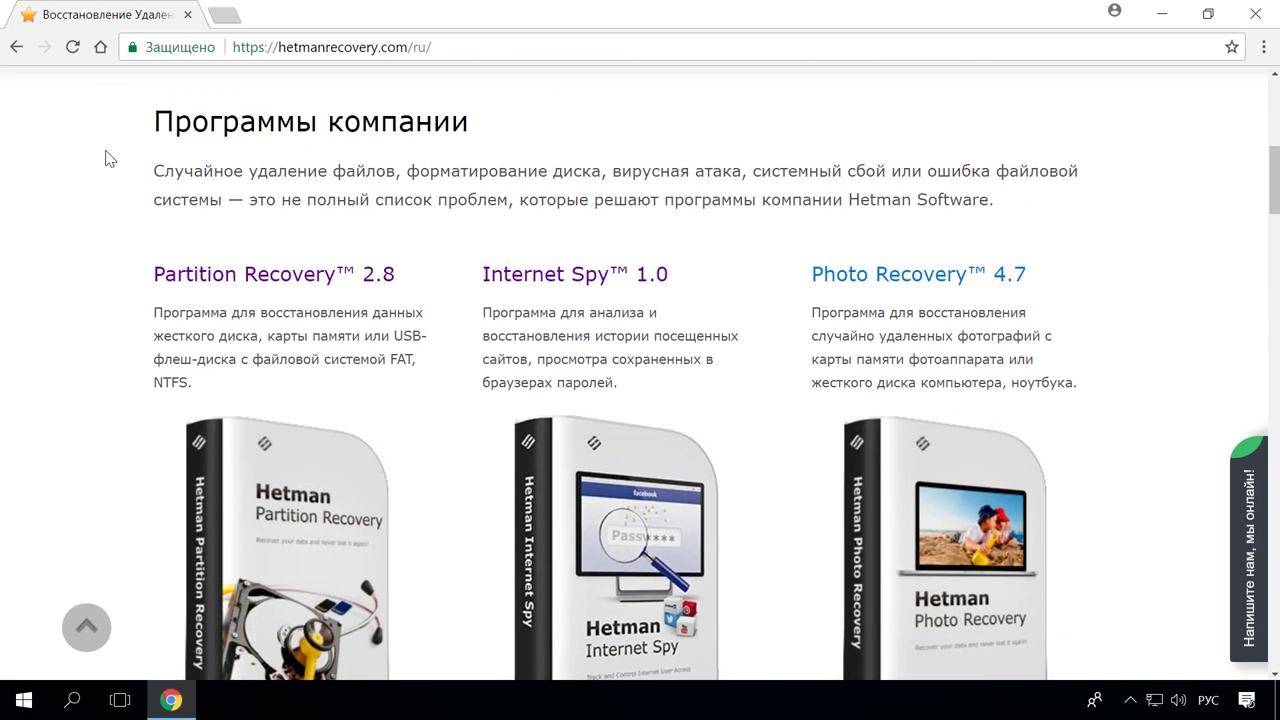
{"action": "left_click", "coordinate": [358, 268]}
{"action": "scroll", "coordinate": [472, 278], "scroll_direction": "down", "scroll_amount": 3}
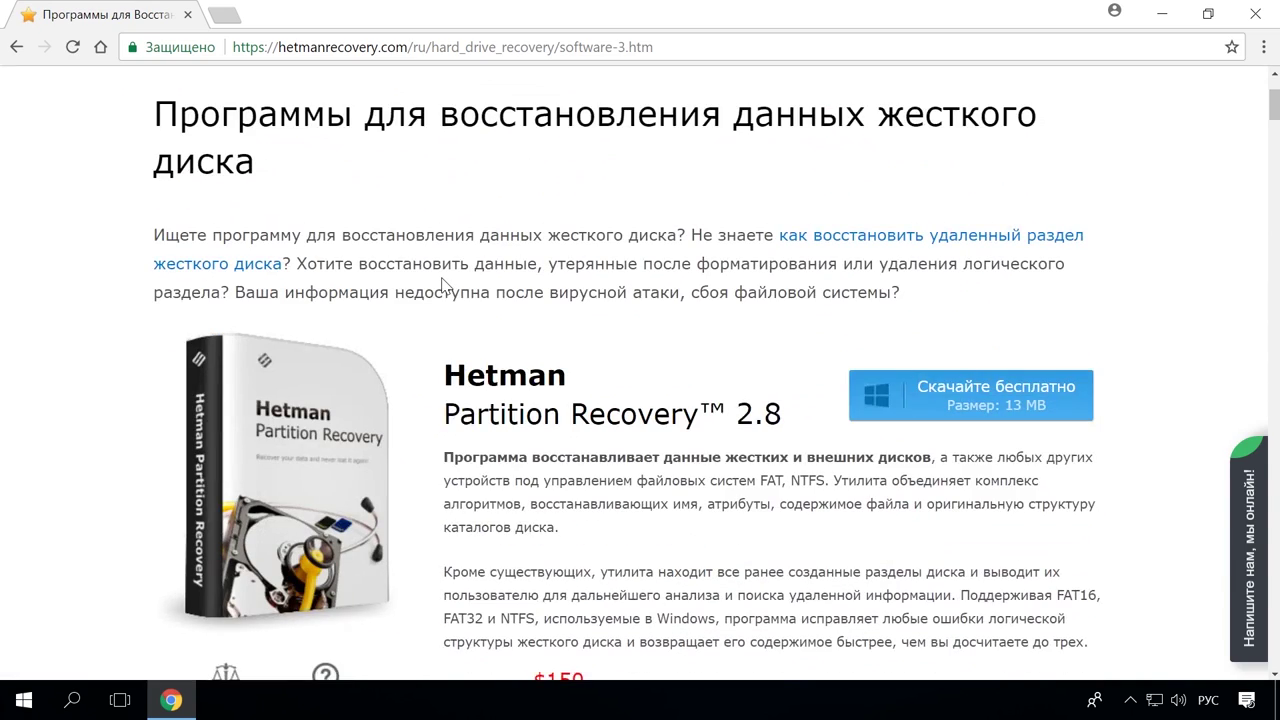
{"action": "left_click", "coordinate": [1026, 298]}
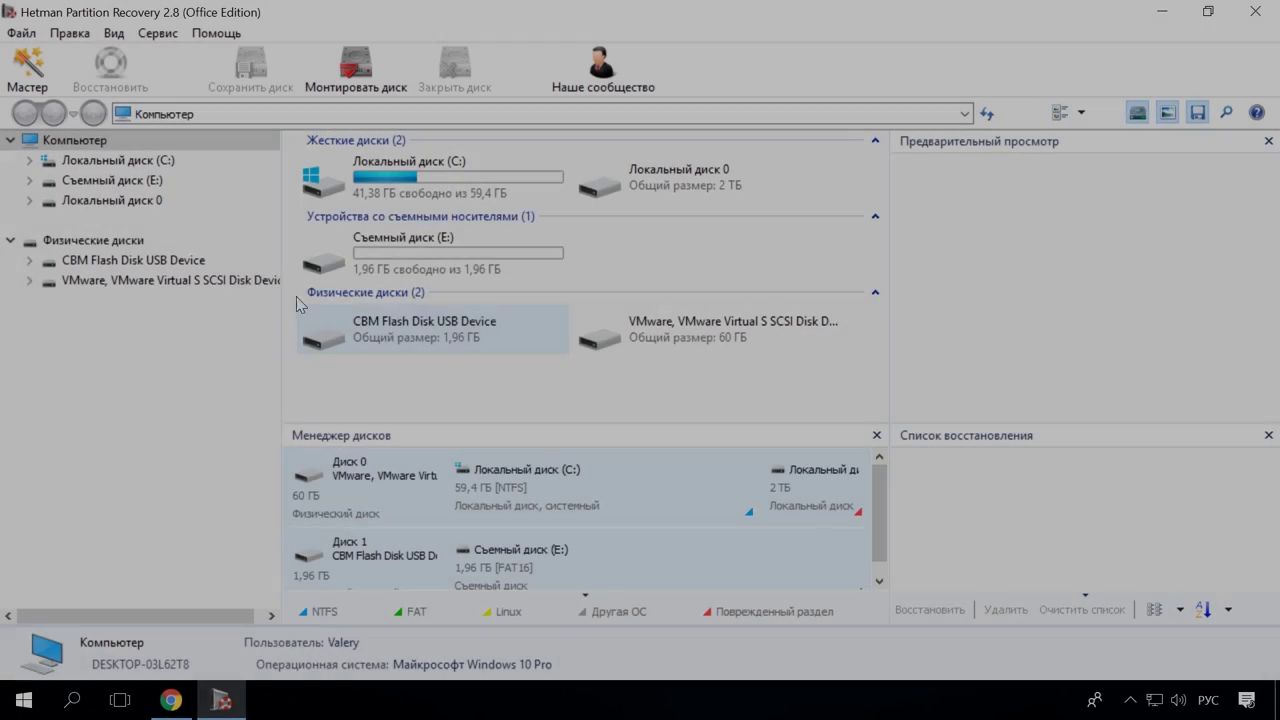
- Scan the removable disk (E:) in Hetman Partition Recovery and finish the wizard to list its files
{"action": "double_click", "coordinate": [170, 188]}
{"action": "left_click", "coordinate": [772, 539]}
{"action": "left_click", "coordinate": [778, 541]}
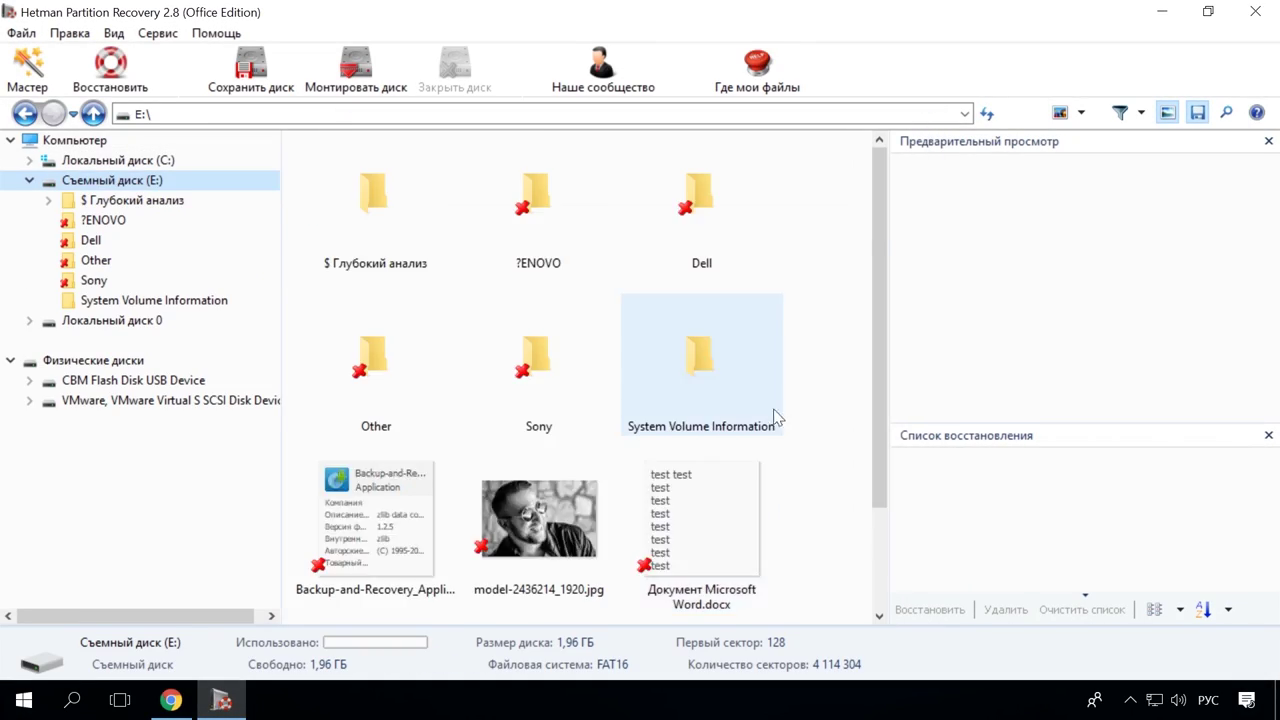
- Preview the deleted files on disk E:, including model-2436214_1920.jpg and the Word document
{"action": "scroll", "coordinate": [785, 430], "scroll_direction": "down", "scroll_amount": 2}
{"action": "left_click", "coordinate": [414, 516]}
{"action": "left_click", "coordinate": [530, 392]}
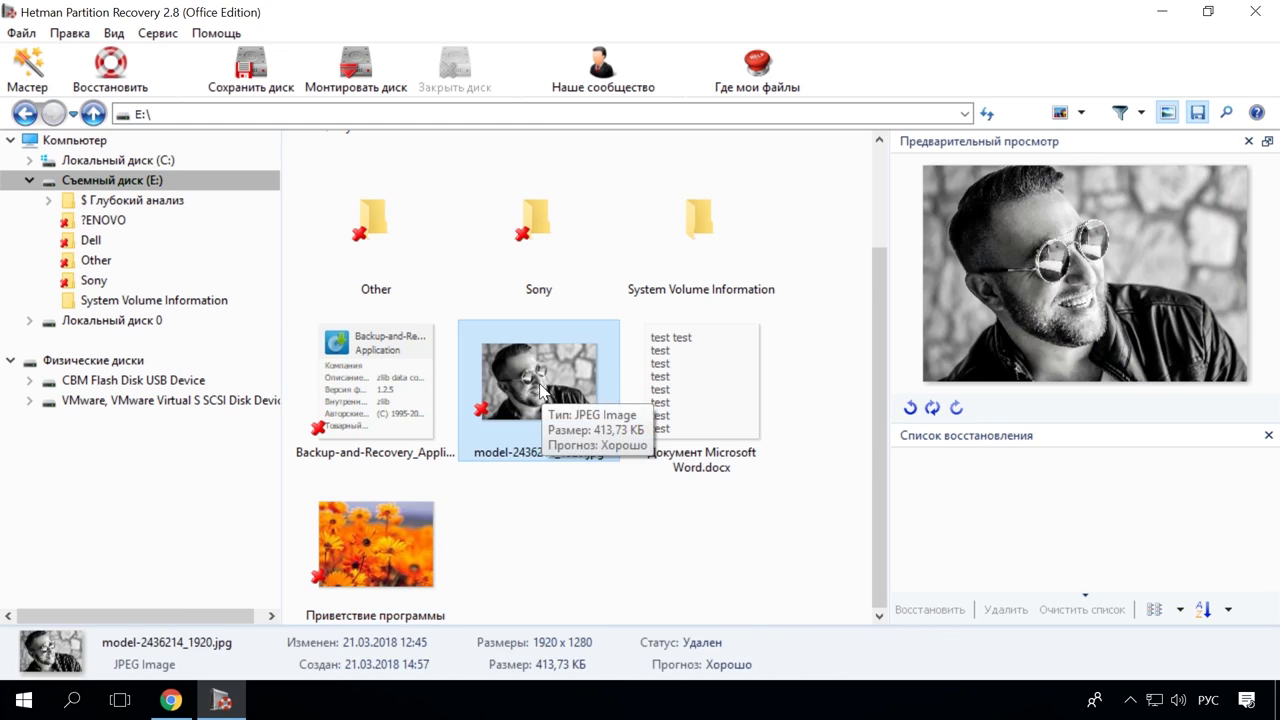
{"action": "left_click", "coordinate": [712, 402]}
- Open the deleted Sony folder on disk E: and apply a context command to the CB_Green_AssistVAIOButton image
{"action": "left_click", "coordinate": [124, 282]}
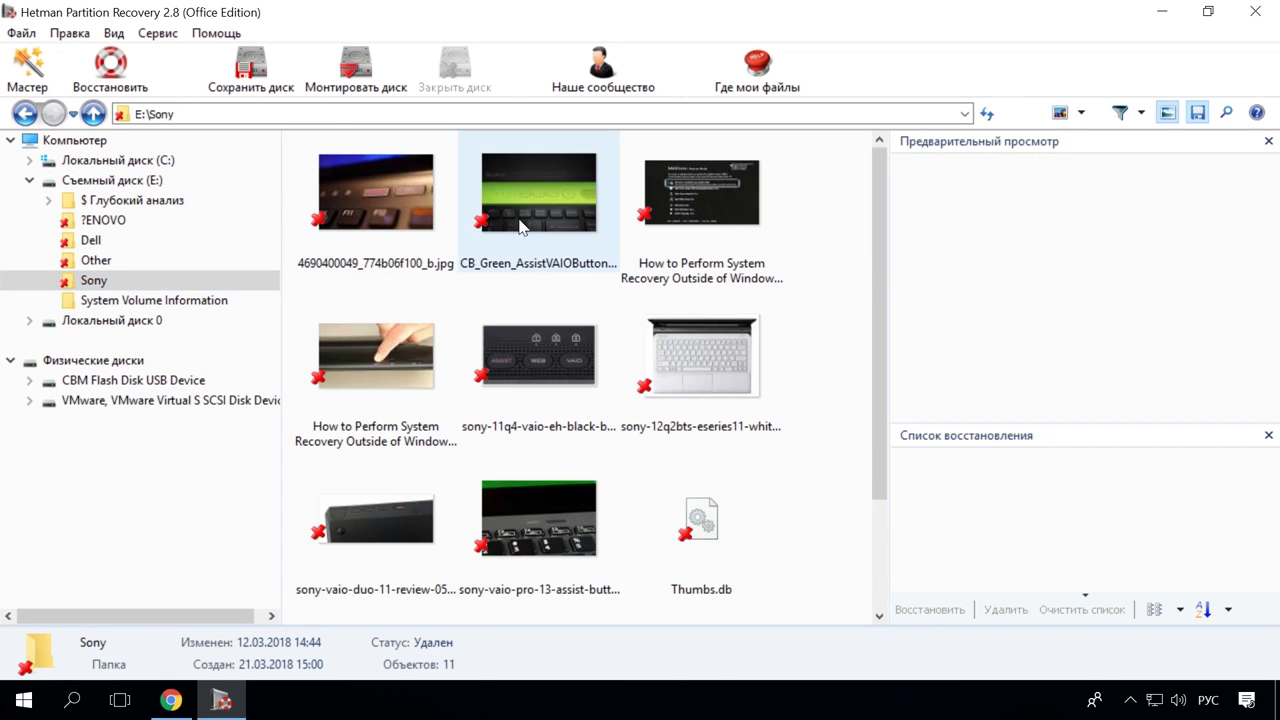
{"action": "left_click", "coordinate": [520, 228]}
{"action": "right_click", "coordinate": [520, 228]}
{"action": "left_click", "coordinate": [600, 234]}
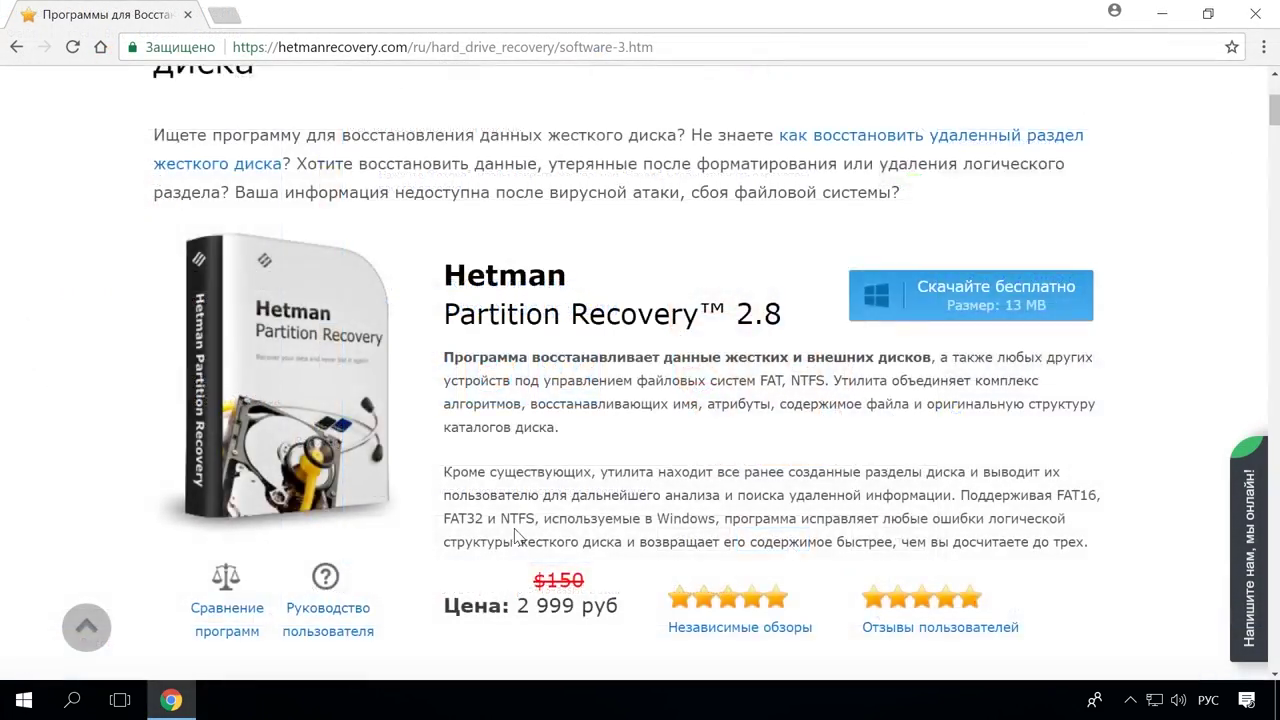
- Open the Hetman Software blog in the browser and open the article on converting a Mac-formatted disk to a Windows disk
{"action": "scroll", "coordinate": [908, 349], "scroll_direction": "up", "scroll_amount": 3}
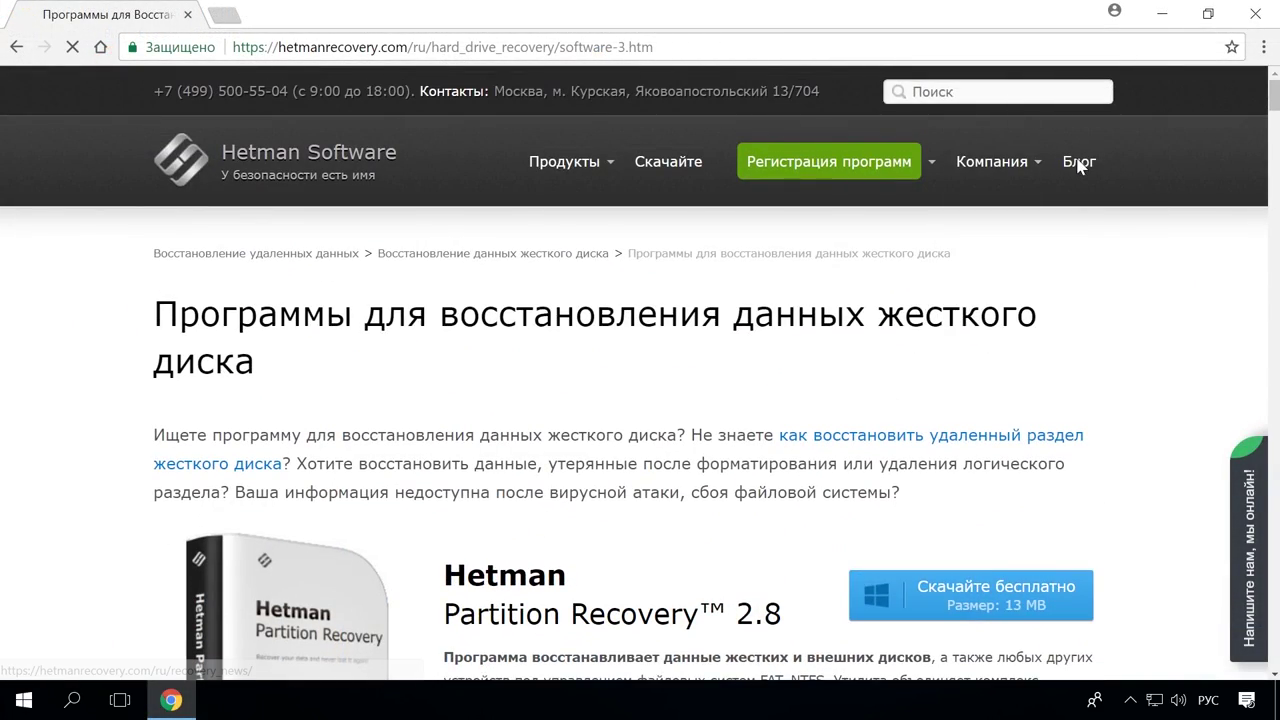
{"action": "left_click", "coordinate": [1078, 165]}
{"action": "scroll", "coordinate": [1063, 300], "scroll_direction": "down", "scroll_amount": 15}
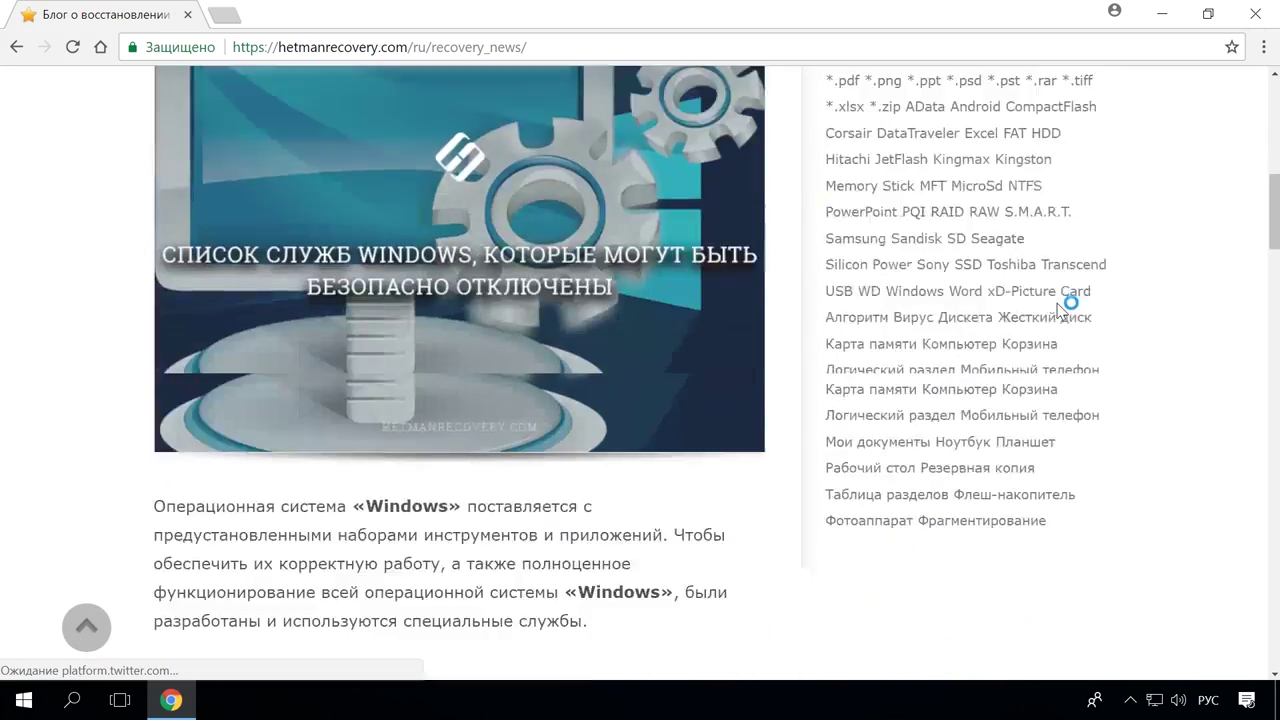
{"action": "scroll", "coordinate": [1061, 312], "scroll_direction": "down", "scroll_amount": 11}
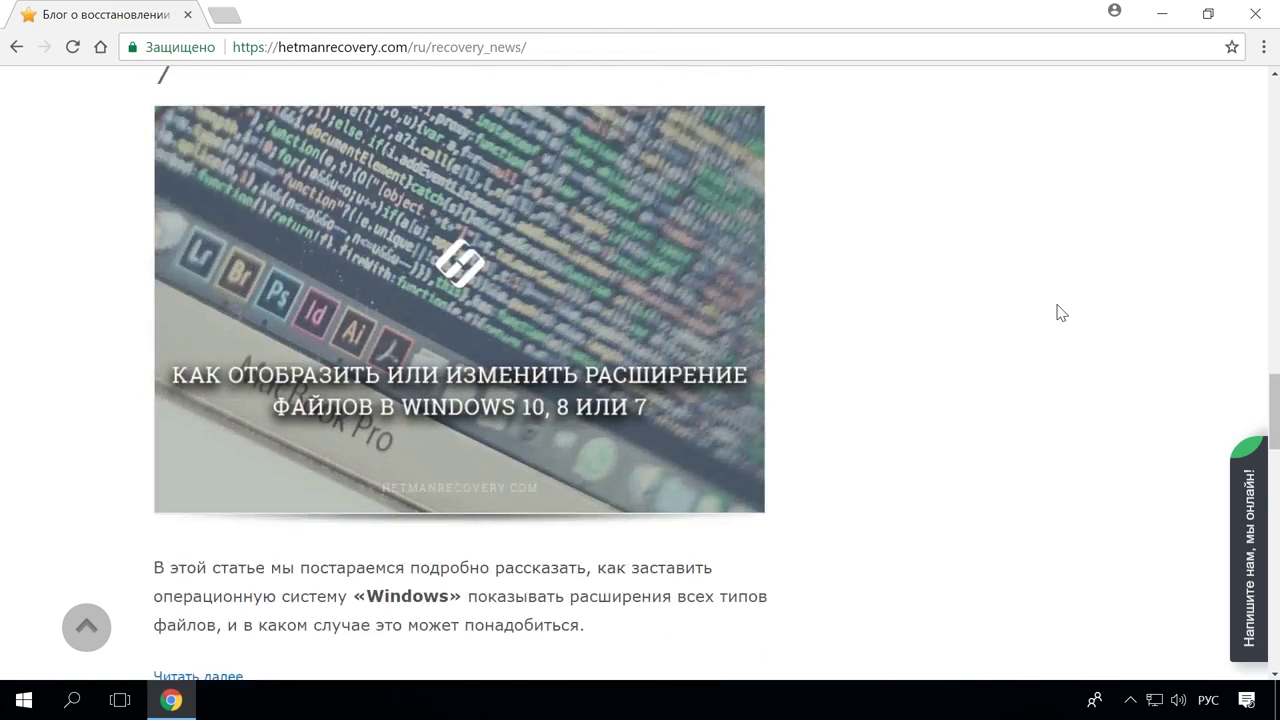
{"action": "scroll", "coordinate": [1061, 312], "scroll_direction": "down", "scroll_amount": 6}
{"action": "left_click", "coordinate": [689, 206]}
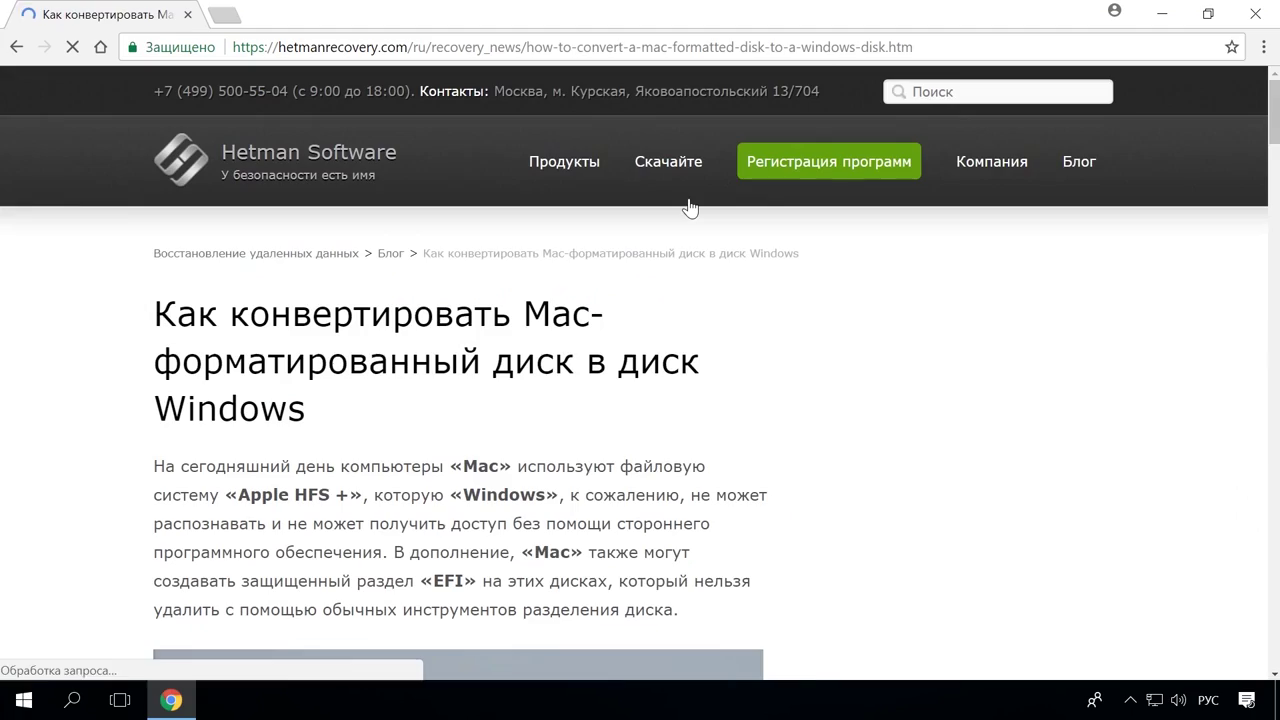
- Look through the Mac disk conversion article and open the site's online chat
{"action": "scroll", "coordinate": [735, 256], "scroll_direction": "down", "scroll_amount": 15}
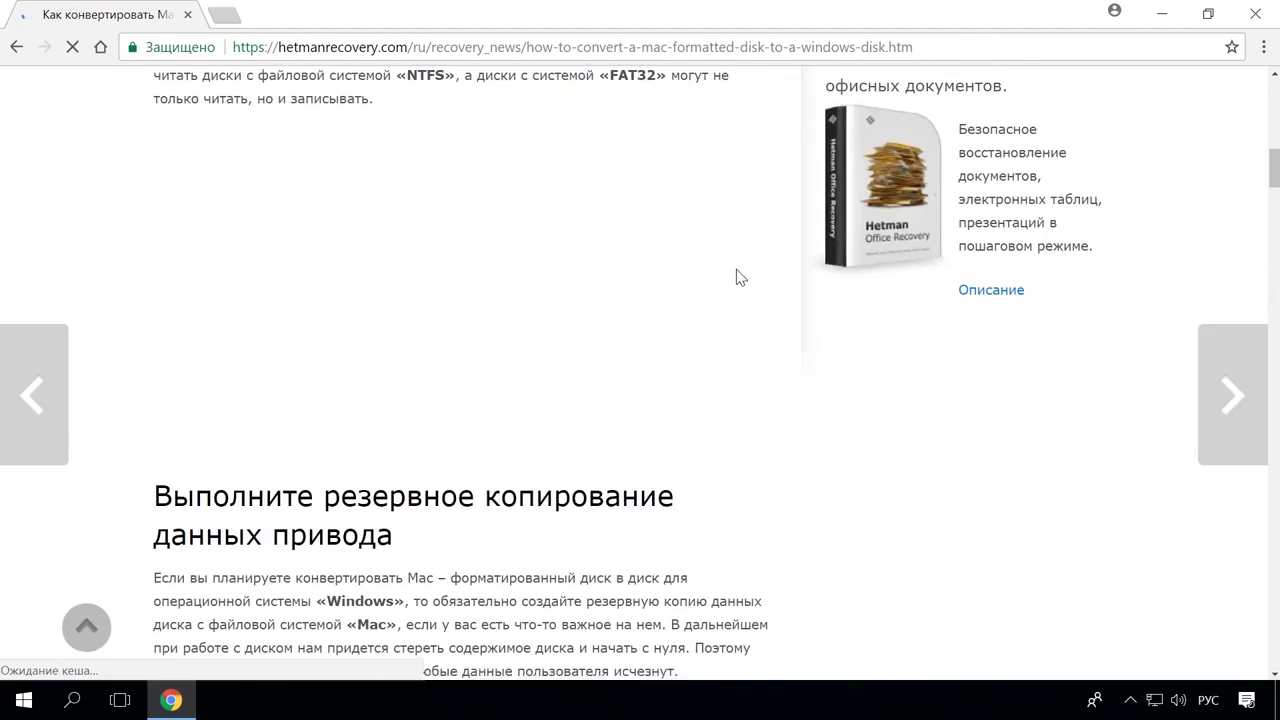
{"action": "scroll", "coordinate": [741, 269], "scroll_direction": "down", "scroll_amount": 10}
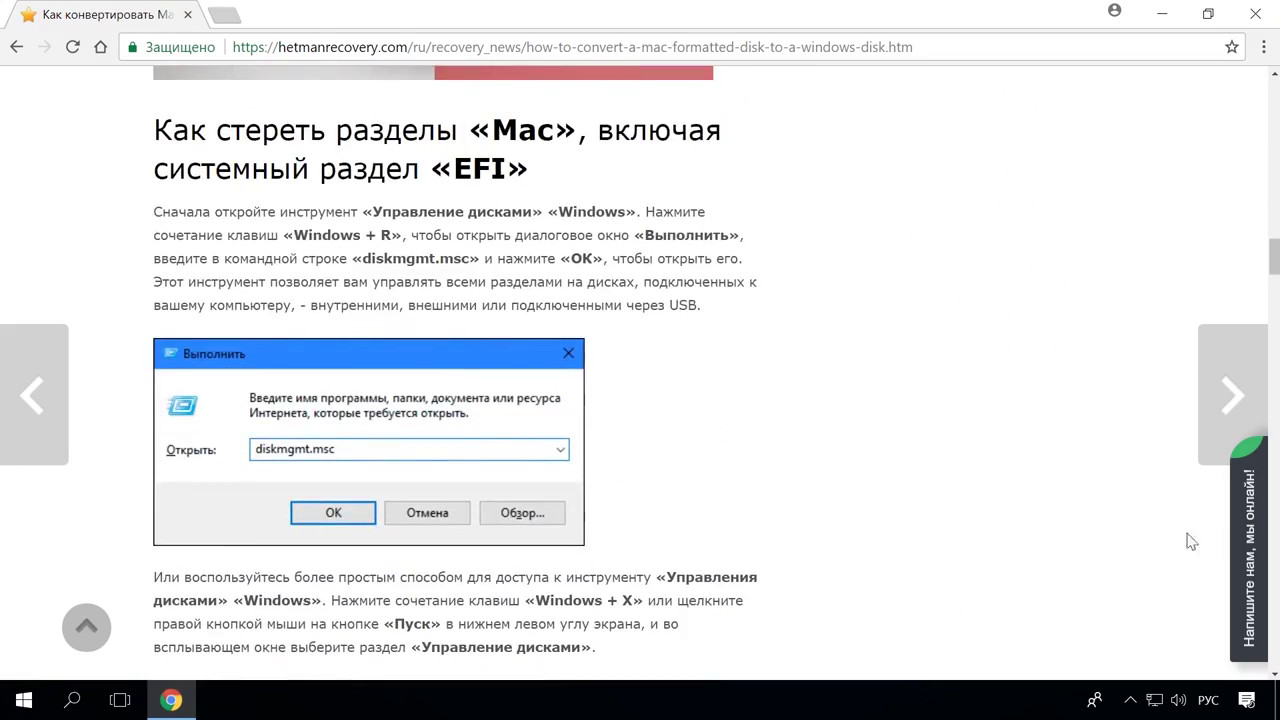
{"action": "left_click", "coordinate": [1245, 542]}
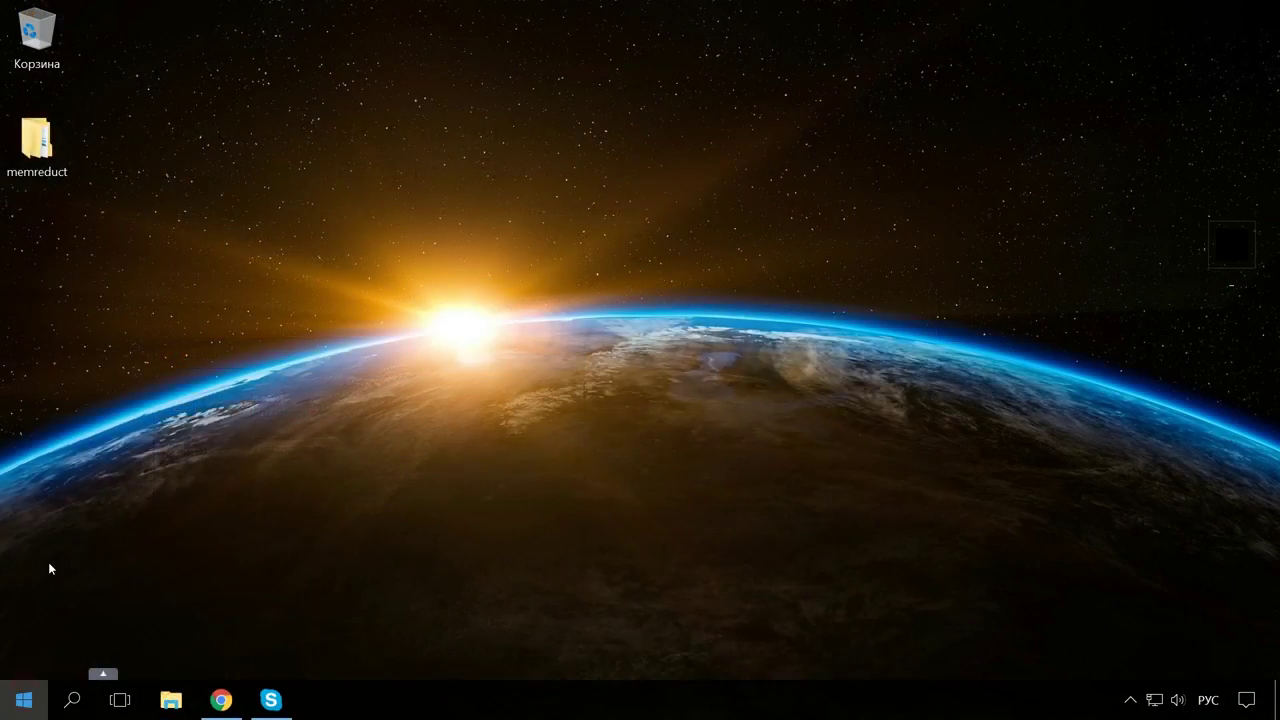
- Check the device specifications on the "О программе" page of the Windows system settings, and minimize the window
{"action": "key", "text": "super"}
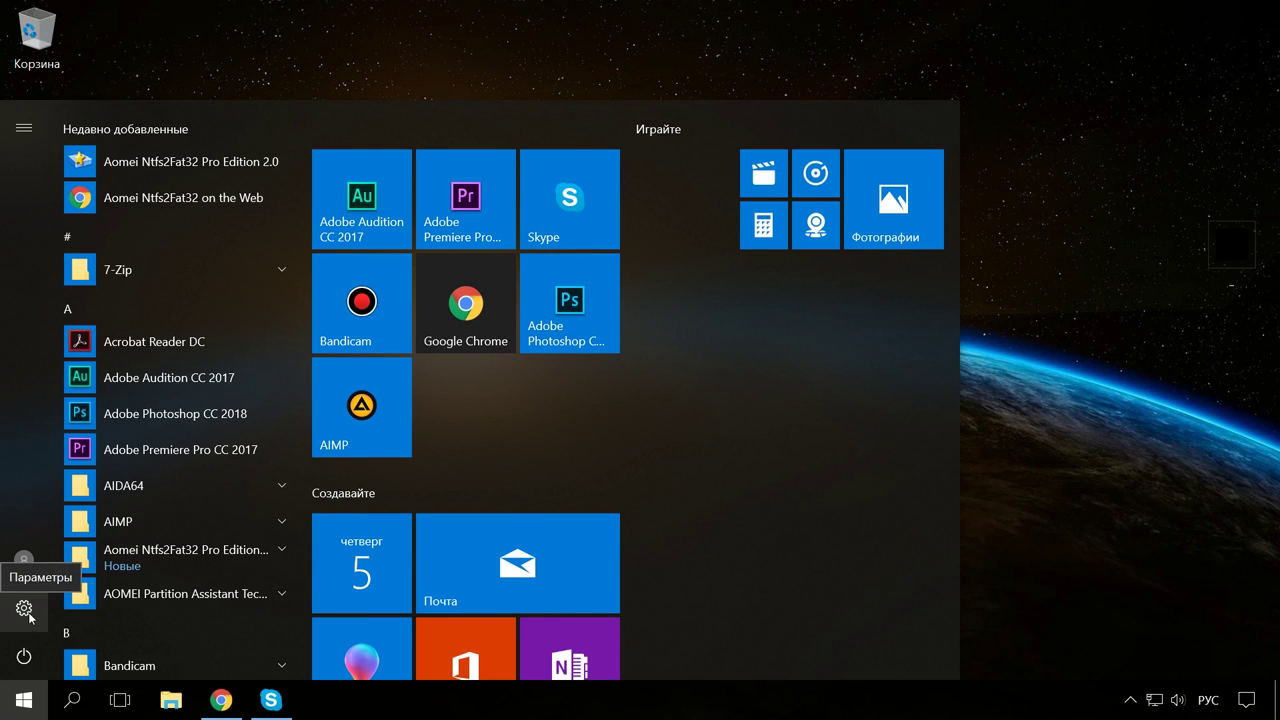
{"action": "left_click", "coordinate": [25, 608]}
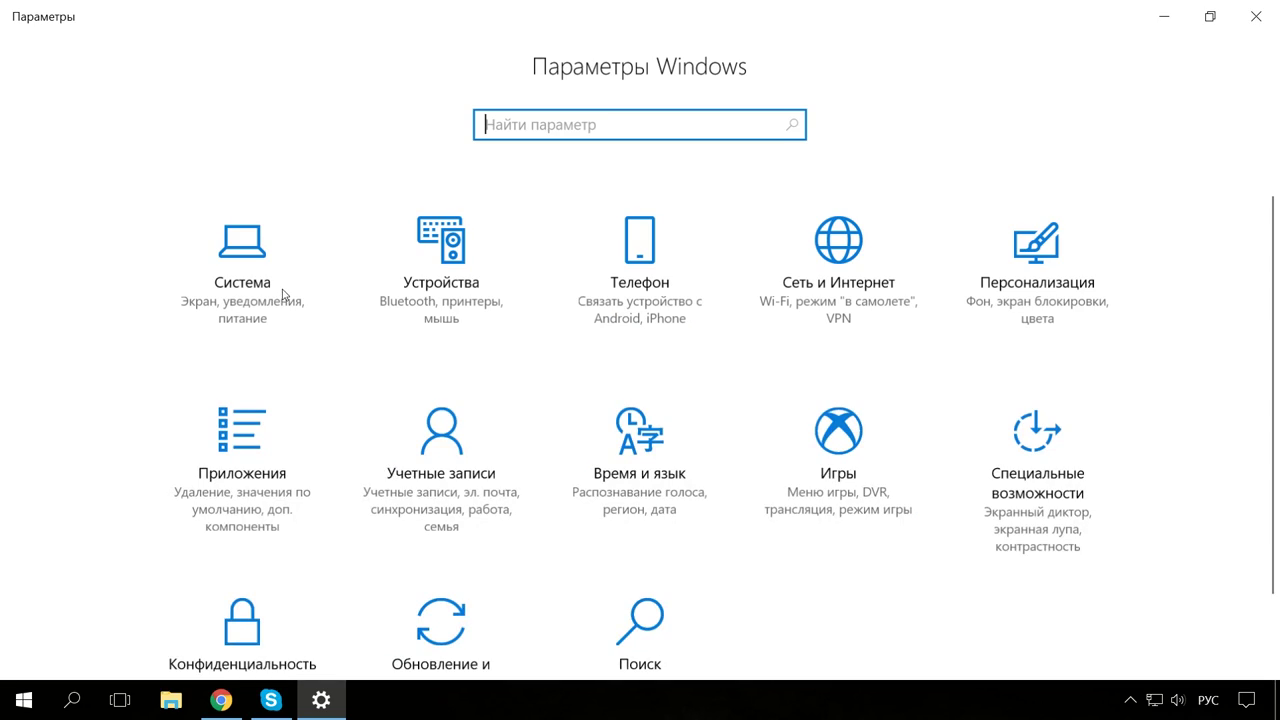
{"action": "left_click", "coordinate": [251, 331]}
{"action": "scroll", "coordinate": [246, 428], "scroll_direction": "down", "scroll_amount": 3}
{"action": "left_click", "coordinate": [179, 580]}
{"action": "scroll", "coordinate": [540, 342], "scroll_direction": "down", "scroll_amount": 2}
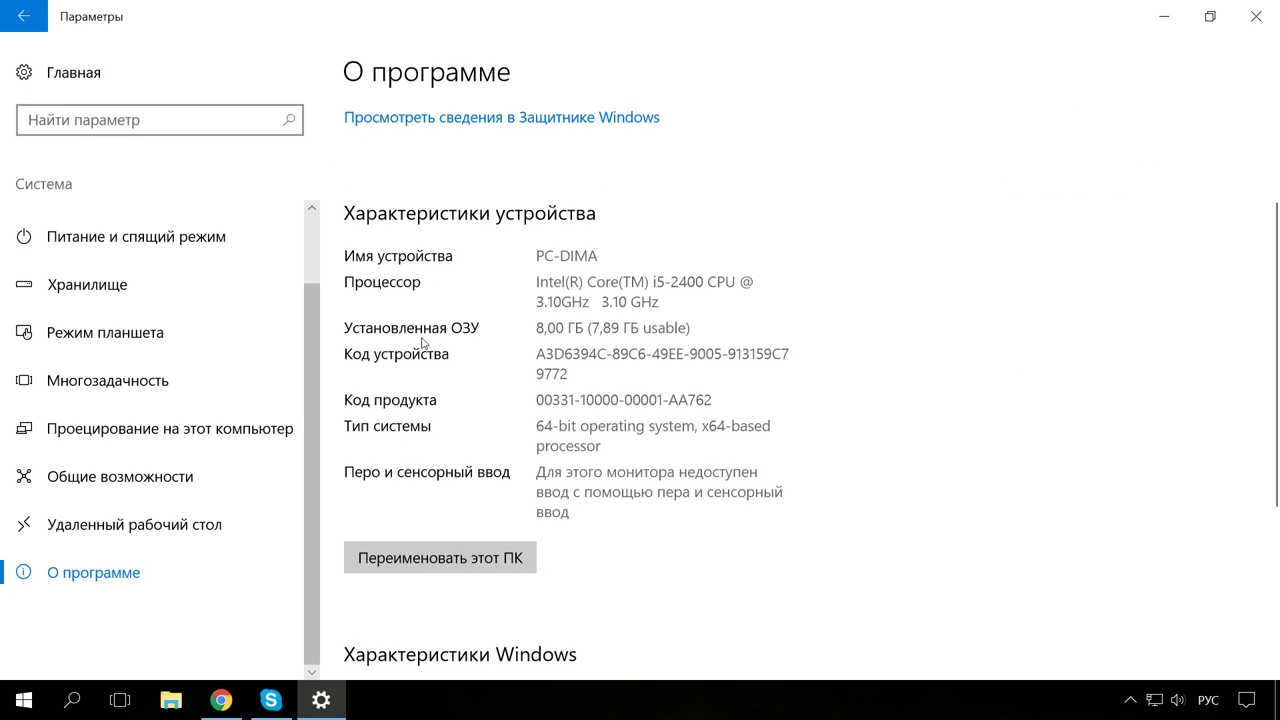
{"action": "left_click", "coordinate": [1163, 16]}
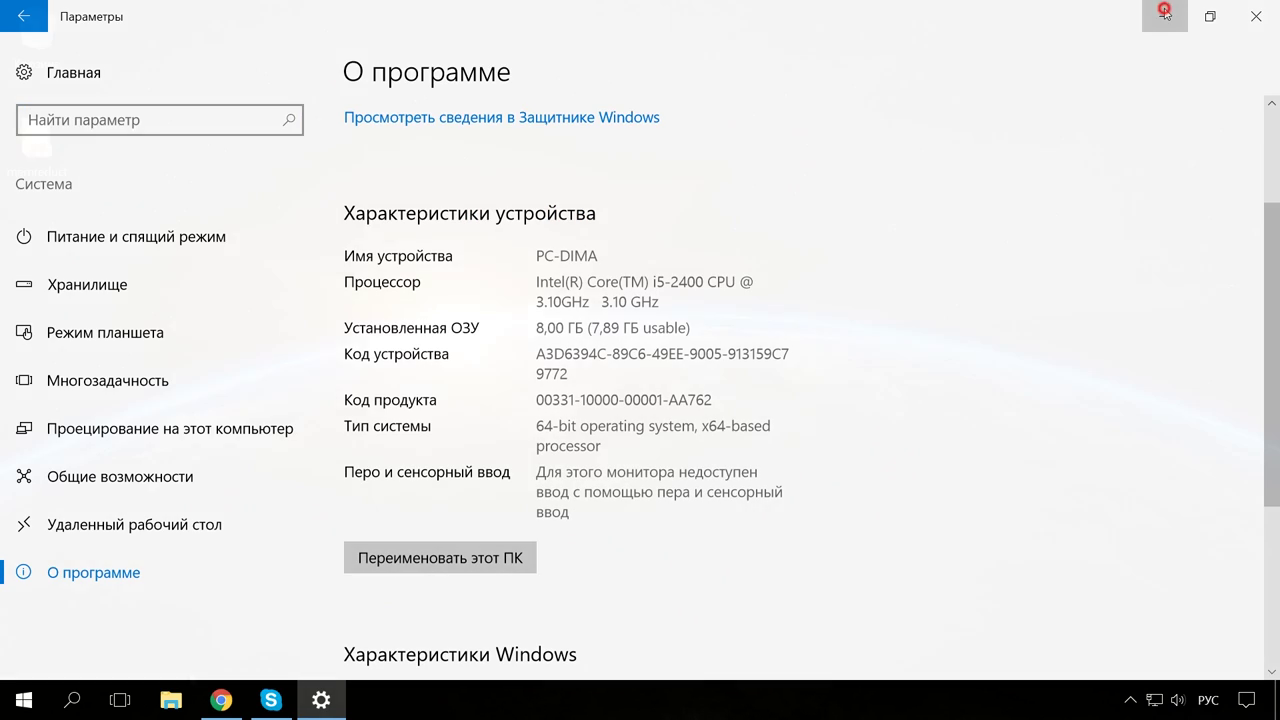
- View the properties of "Этот компьютер" from File Explorer to check the processor and installed memory, and close them
{"action": "left_click", "coordinate": [173, 703]}
{"action": "right_click", "coordinate": [103, 172]}
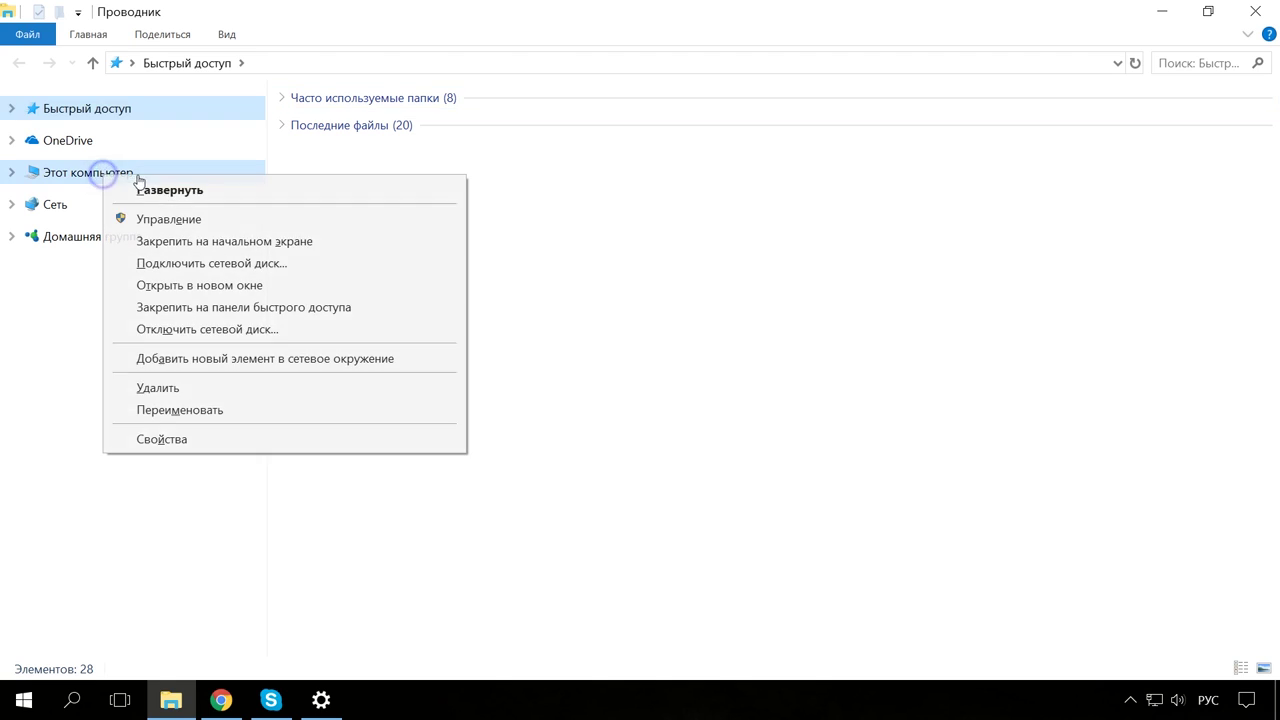
{"action": "left_click", "coordinate": [196, 446]}
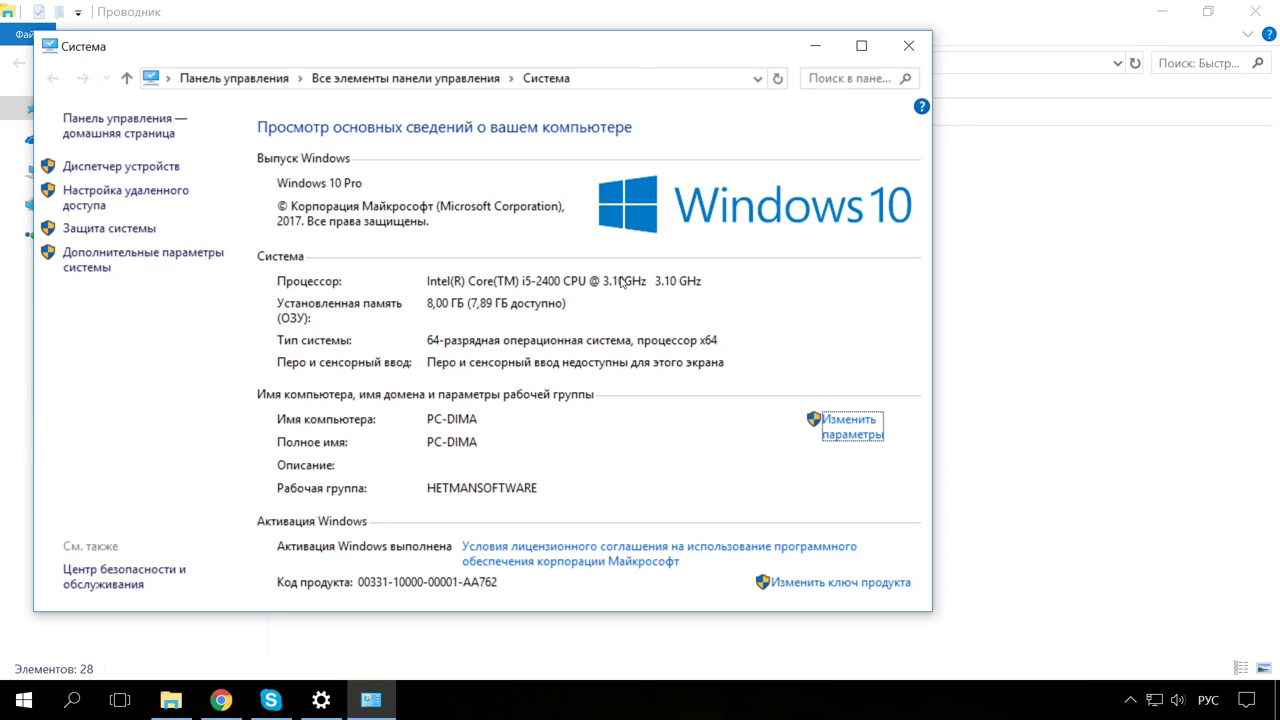
{"action": "left_click", "coordinate": [909, 47]}
- Open "Этот компьютер" in File Explorer, view "Свойства системы" from its computer commands, and close the settings window
{"action": "left_click", "coordinate": [103, 176]}
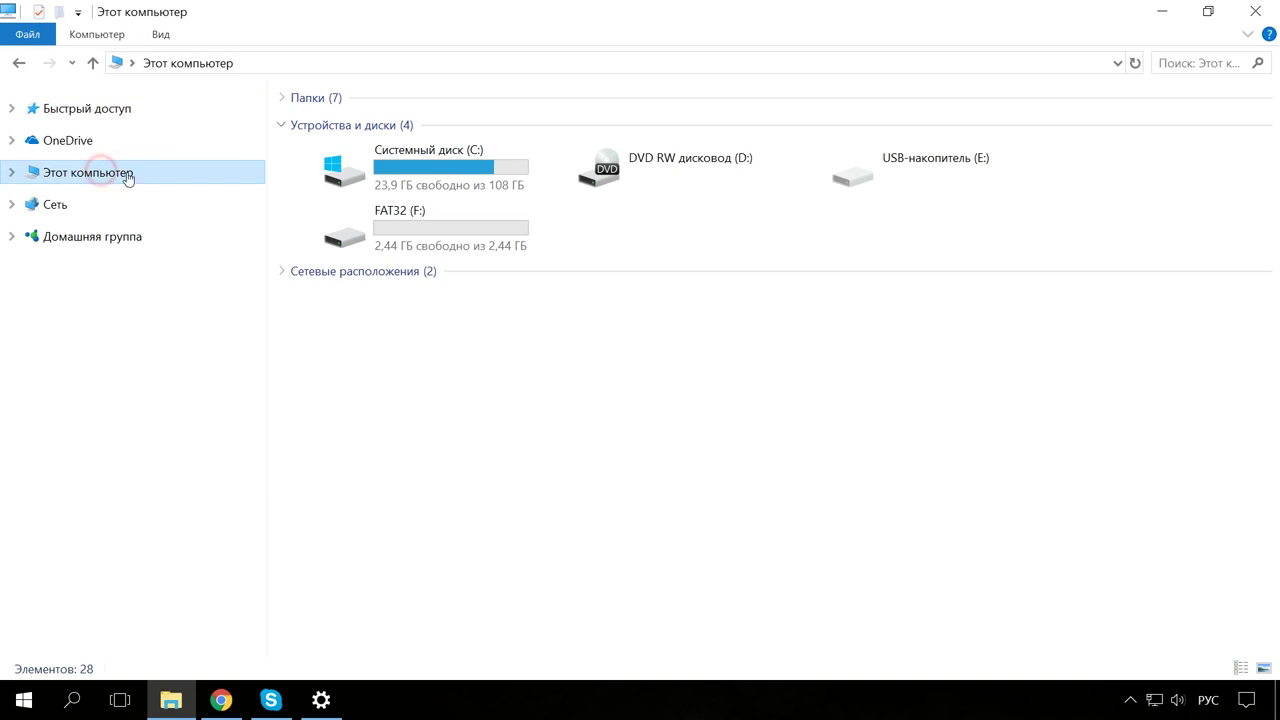
{"action": "left_click", "coordinate": [96, 36]}
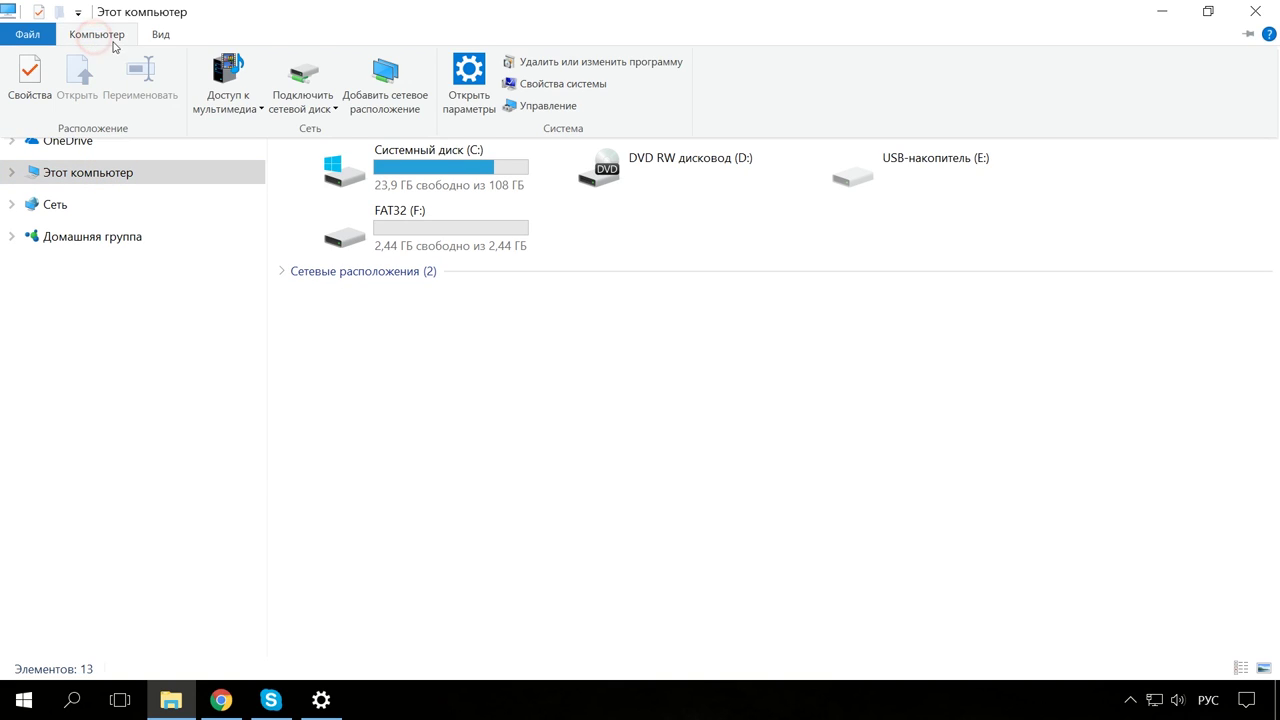
{"action": "left_click", "coordinate": [549, 86]}
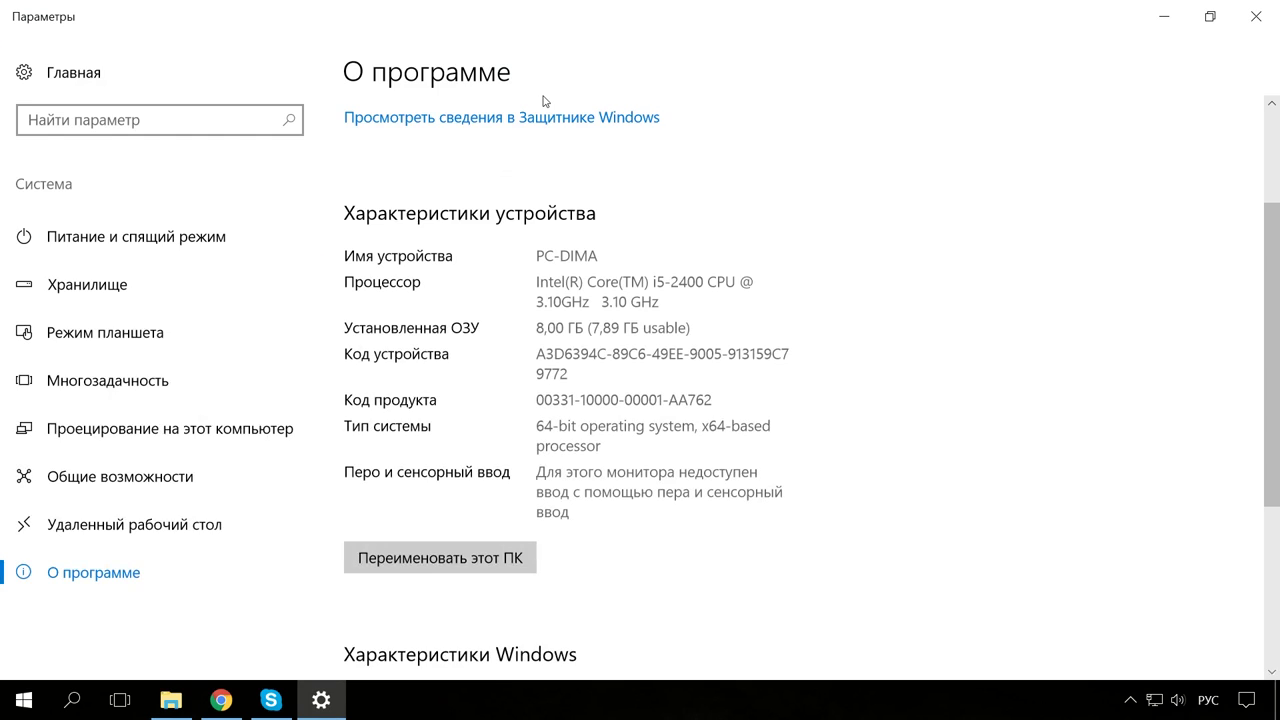
{"action": "left_click", "coordinate": [1256, 16]}
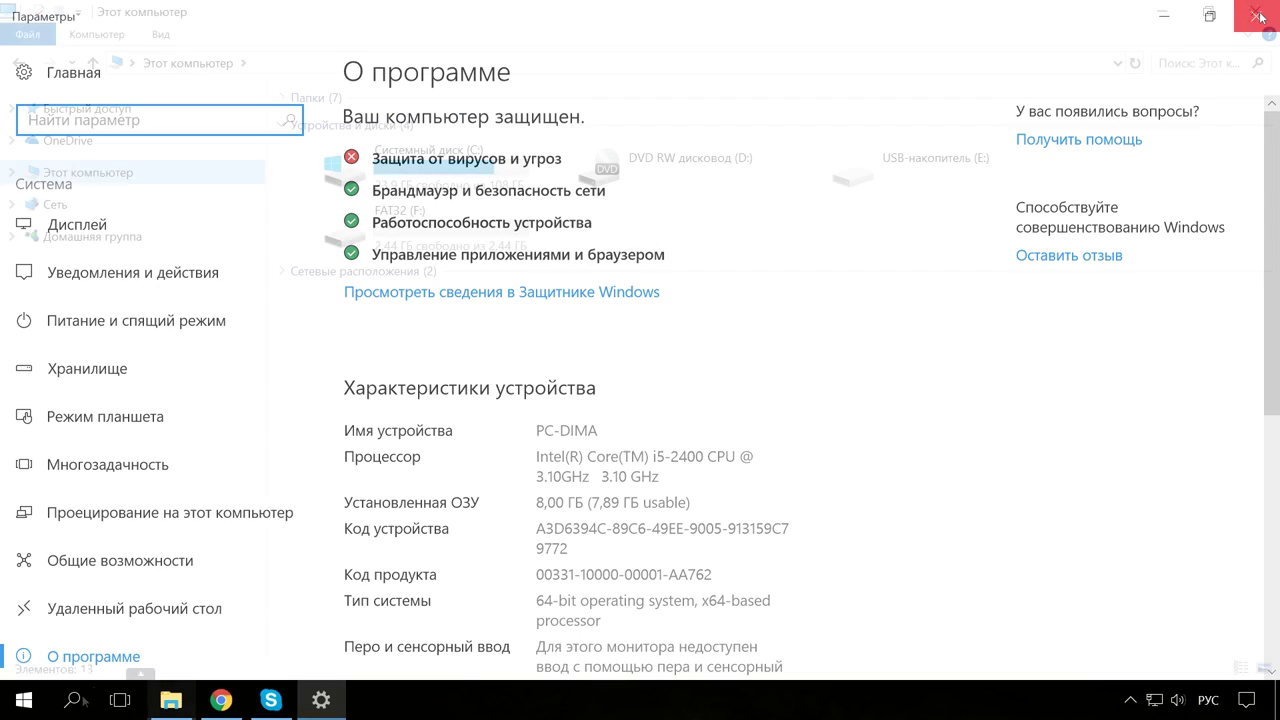
- Search Windows for "пане", open Control Panel and display its "Система" page
{"action": "left_click", "coordinate": [71, 700]}
{"action": "type", "text": "пане"}
{"action": "left_click", "coordinate": [211, 205]}
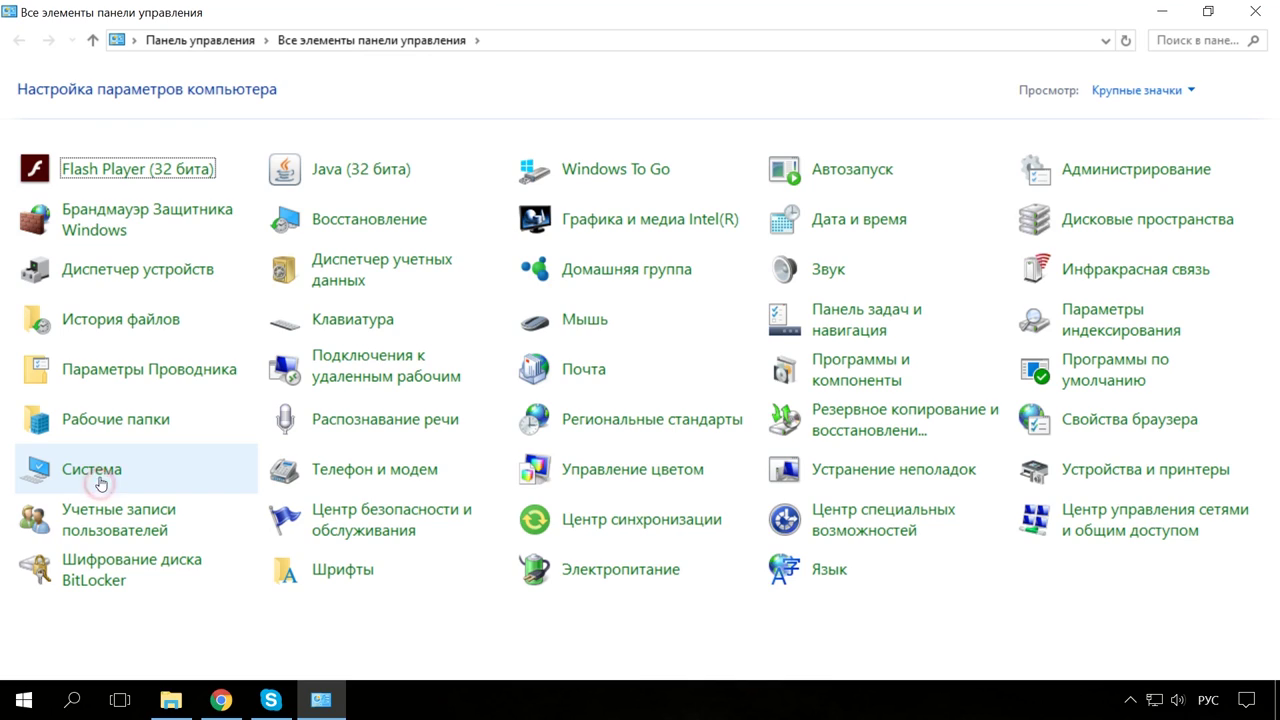
{"action": "left_click", "coordinate": [103, 486]}
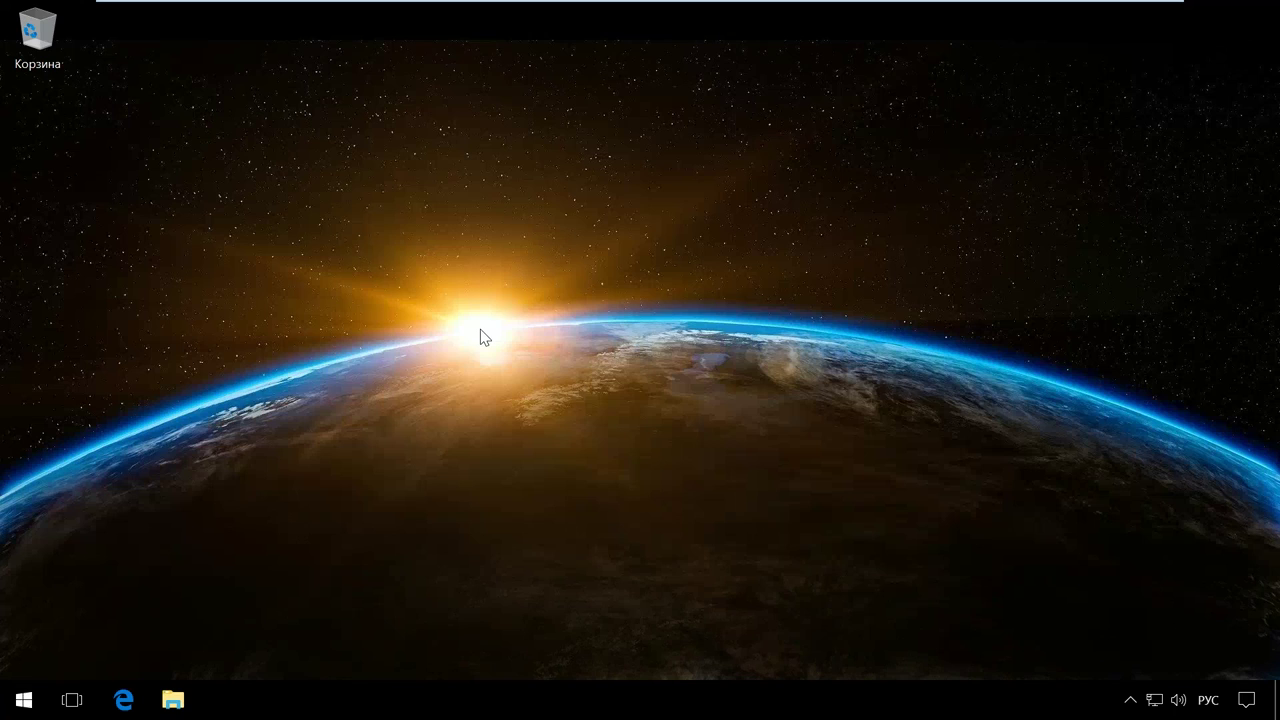
- Open Control Panel from the "Служебные — Windows" folder of the installed apps
{"action": "left_click", "coordinate": [24, 699]}
{"action": "scroll", "coordinate": [191, 531], "scroll_direction": "down", "scroll_amount": 2}
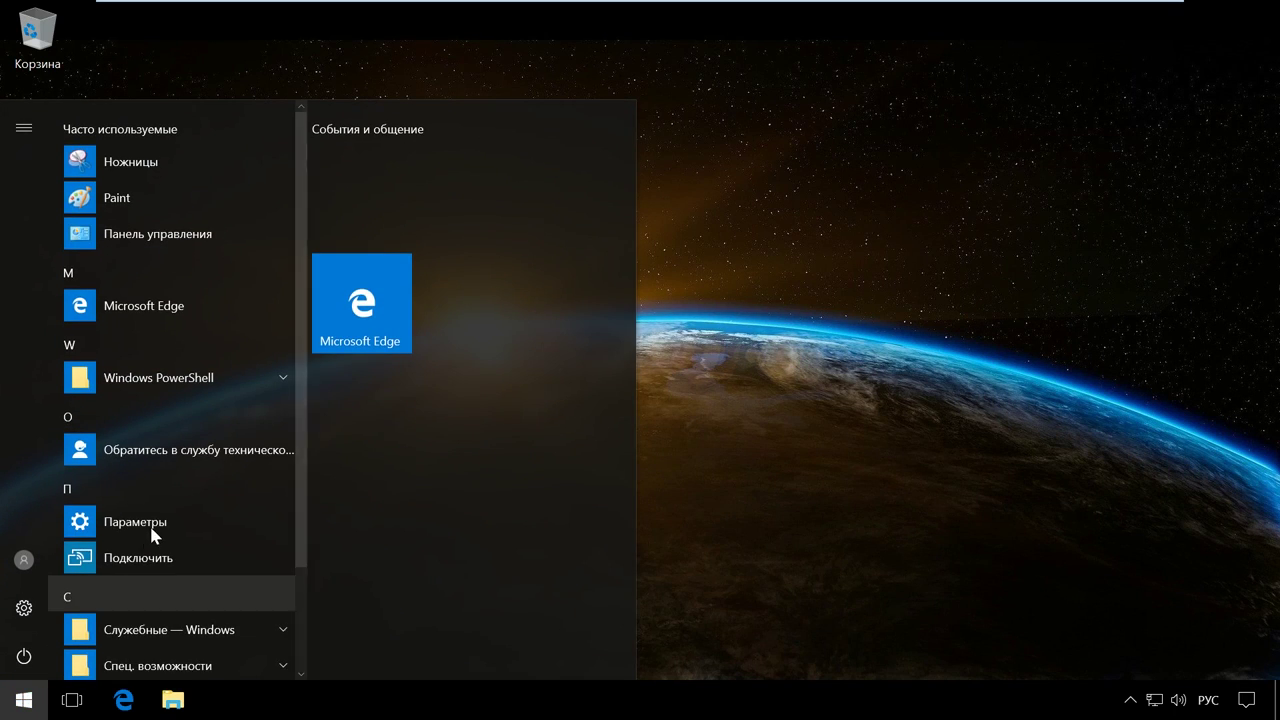
{"action": "left_click", "coordinate": [248, 551]}
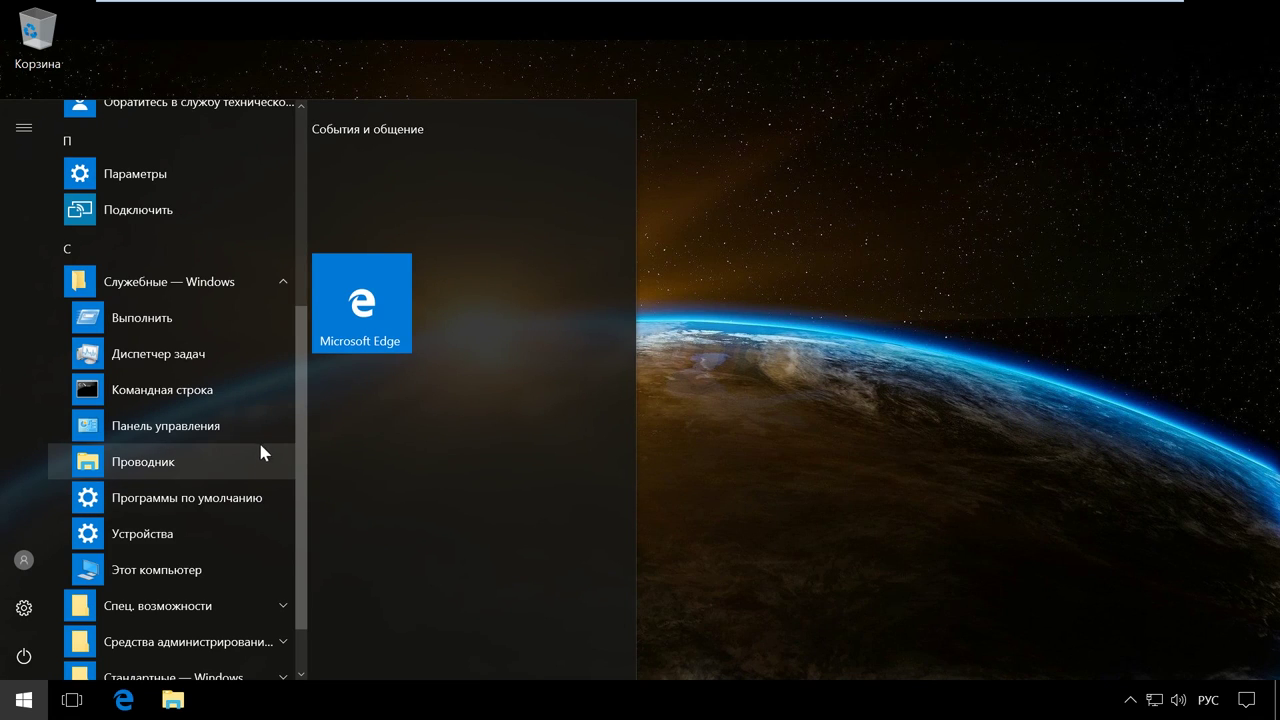
{"action": "left_click", "coordinate": [189, 437]}
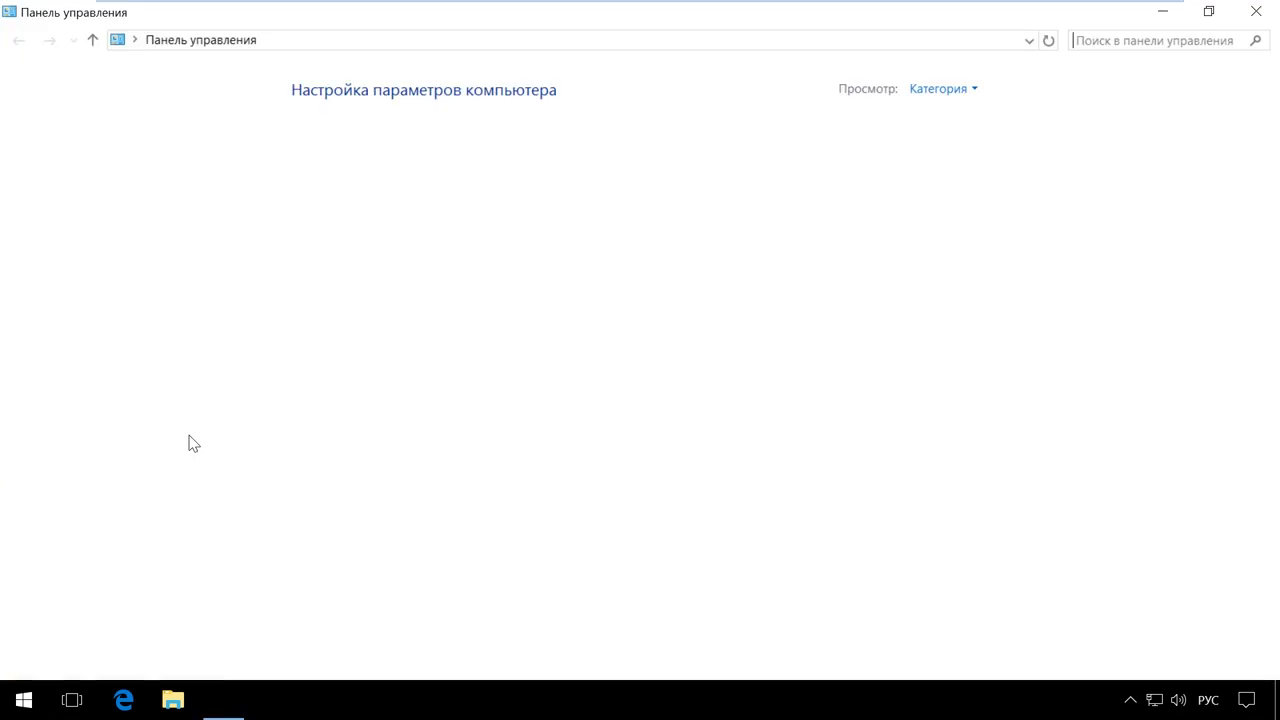
- Open "Администрирование" under "Система и безопасность" and launch "Средство проверки памяти Windows"
{"action": "left_click", "coordinate": [474, 139]}
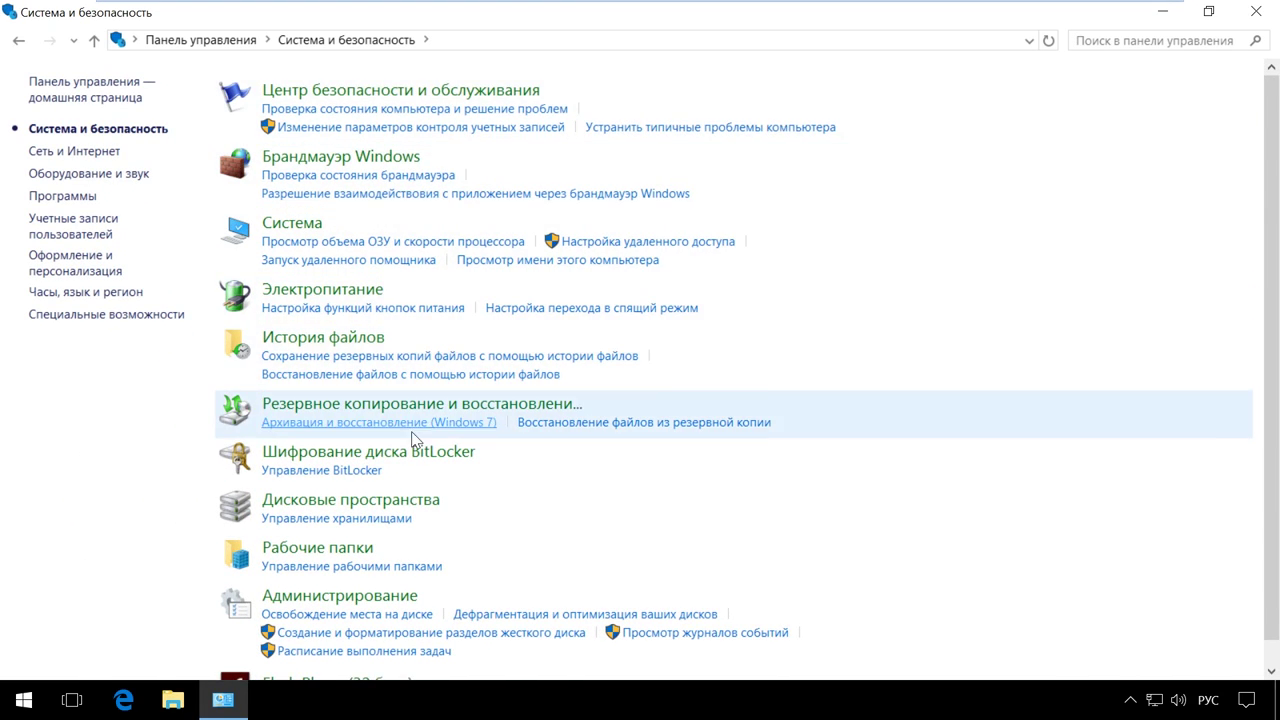
{"action": "scroll", "coordinate": [400, 470], "scroll_direction": "down", "scroll_amount": 1}
{"action": "left_click", "coordinate": [367, 572]}
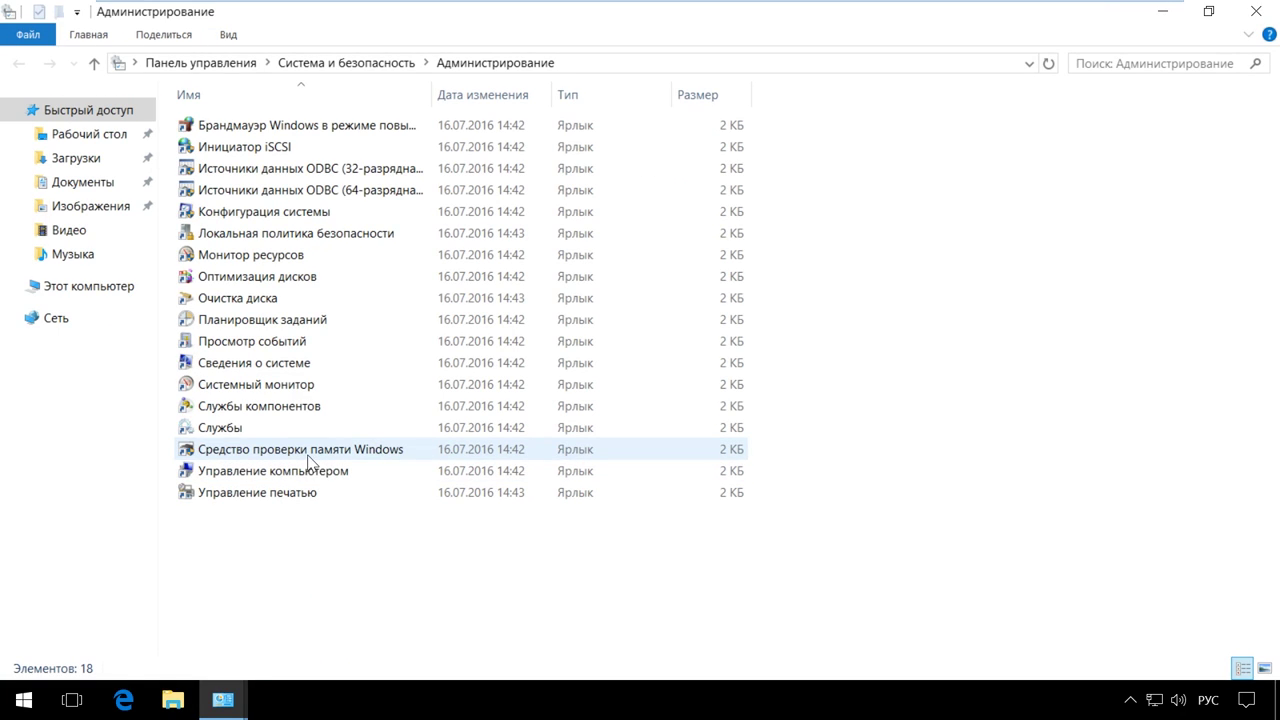
{"action": "double_click", "coordinate": [312, 455]}
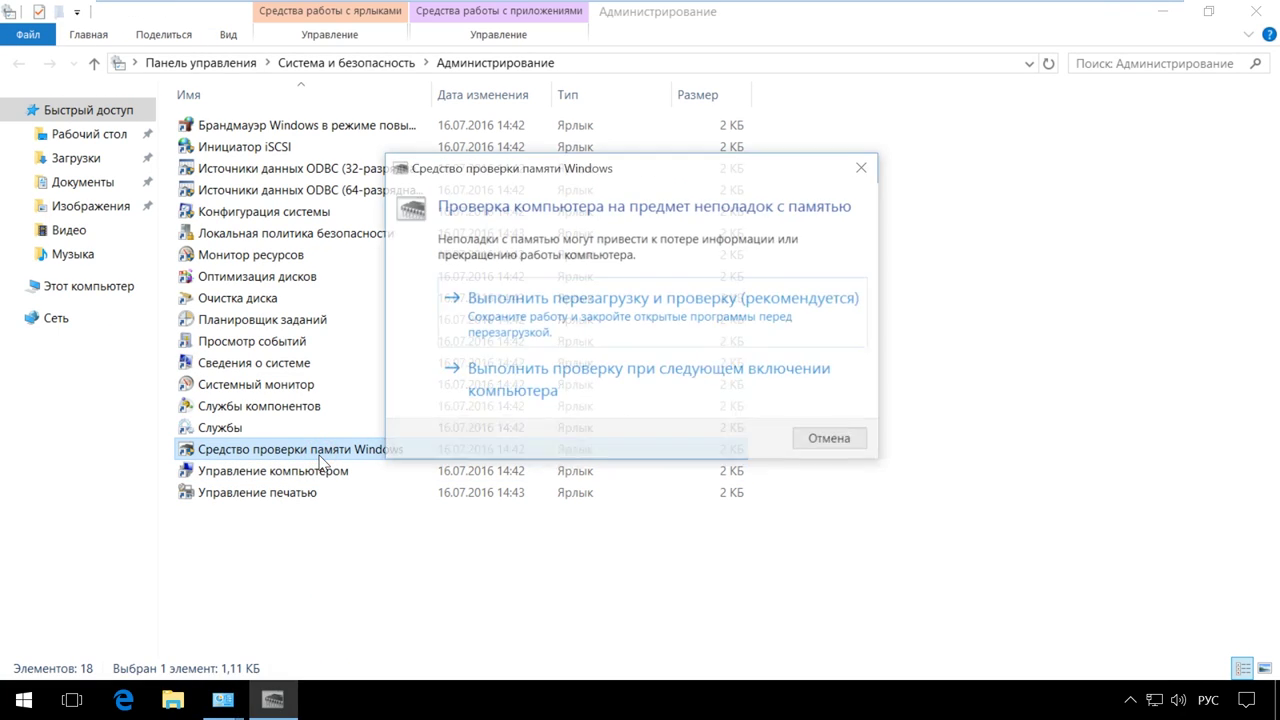
- Run "mdsched.exe" and choose "Выполнить перезагрузку и проверку (рекомендуется)" to start the memory check immediately
{"action": "key", "text": "super+r"}
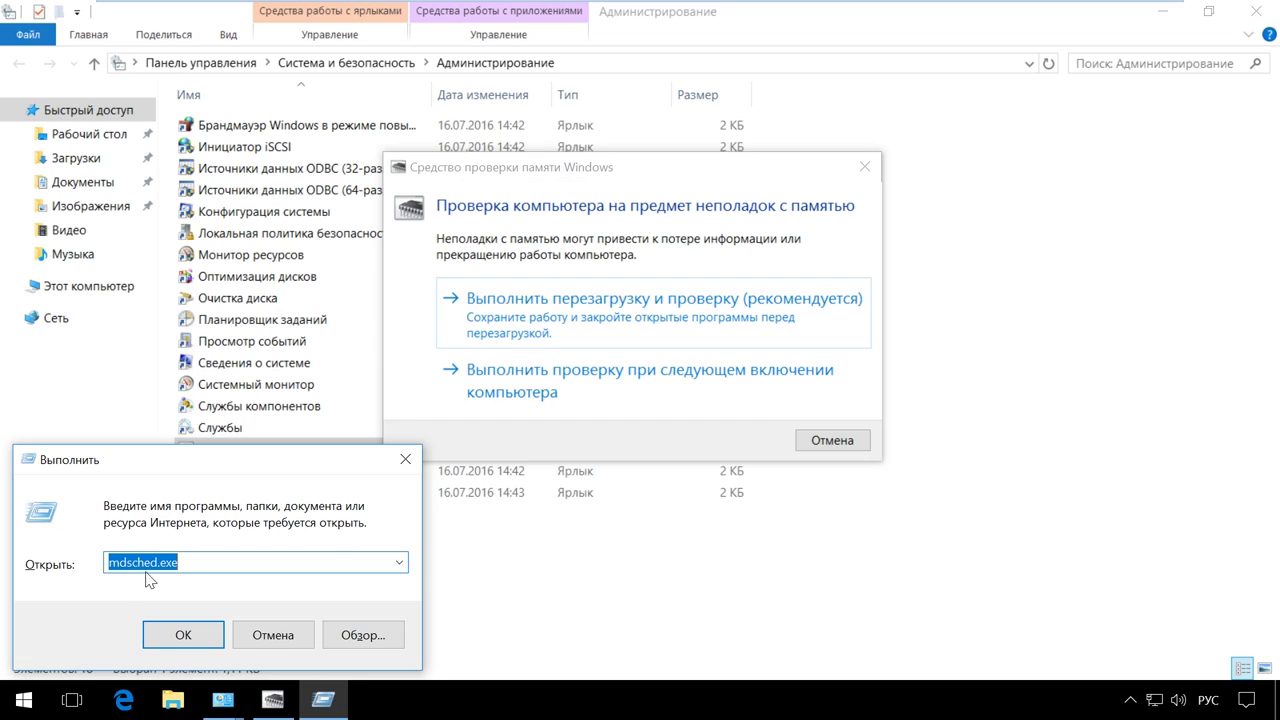
{"action": "left_click", "coordinate": [207, 639]}
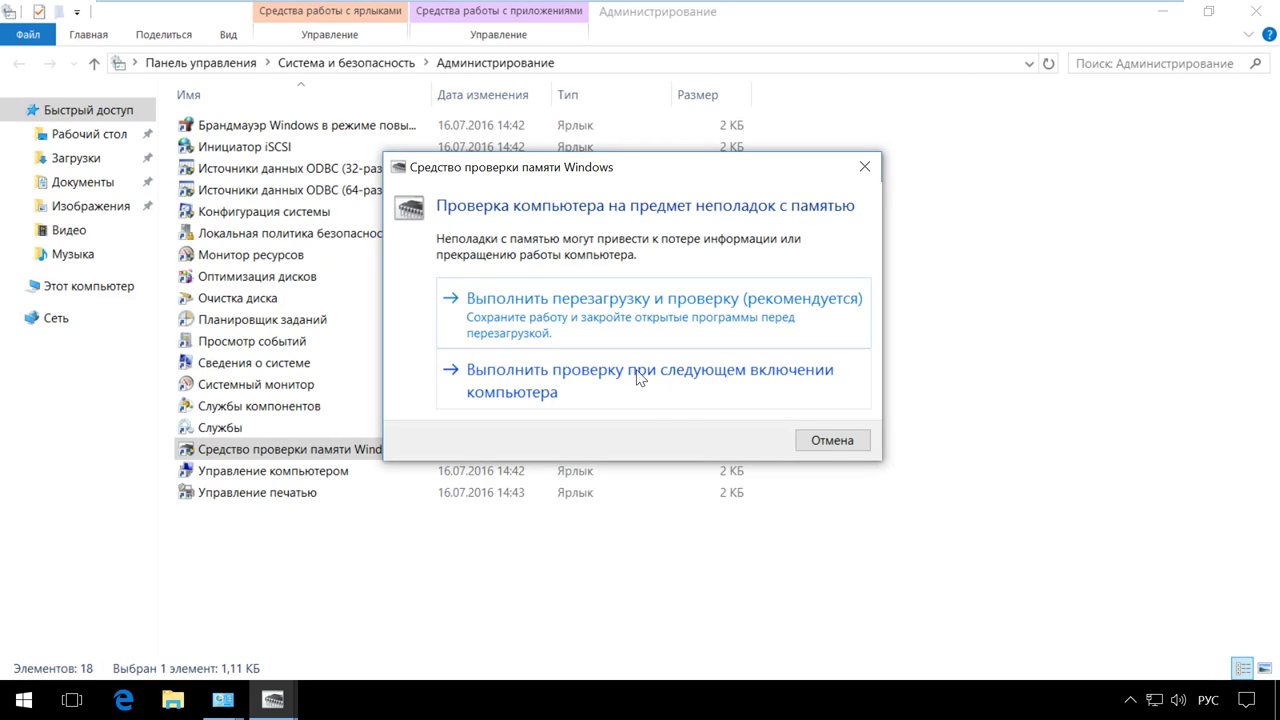
{"action": "left_click", "coordinate": [591, 340]}
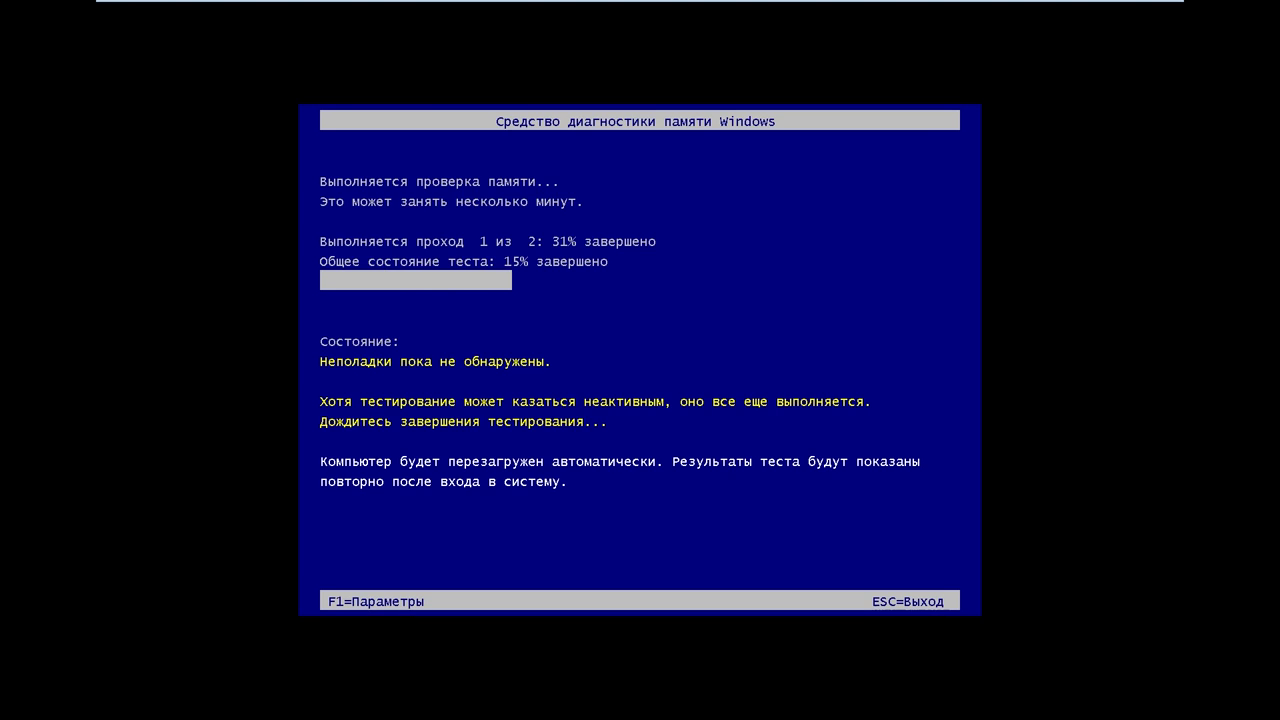
- Open the memory diagnostic's parameters and select the "Широкий" test set
{"action": "key", "text": "F1"}
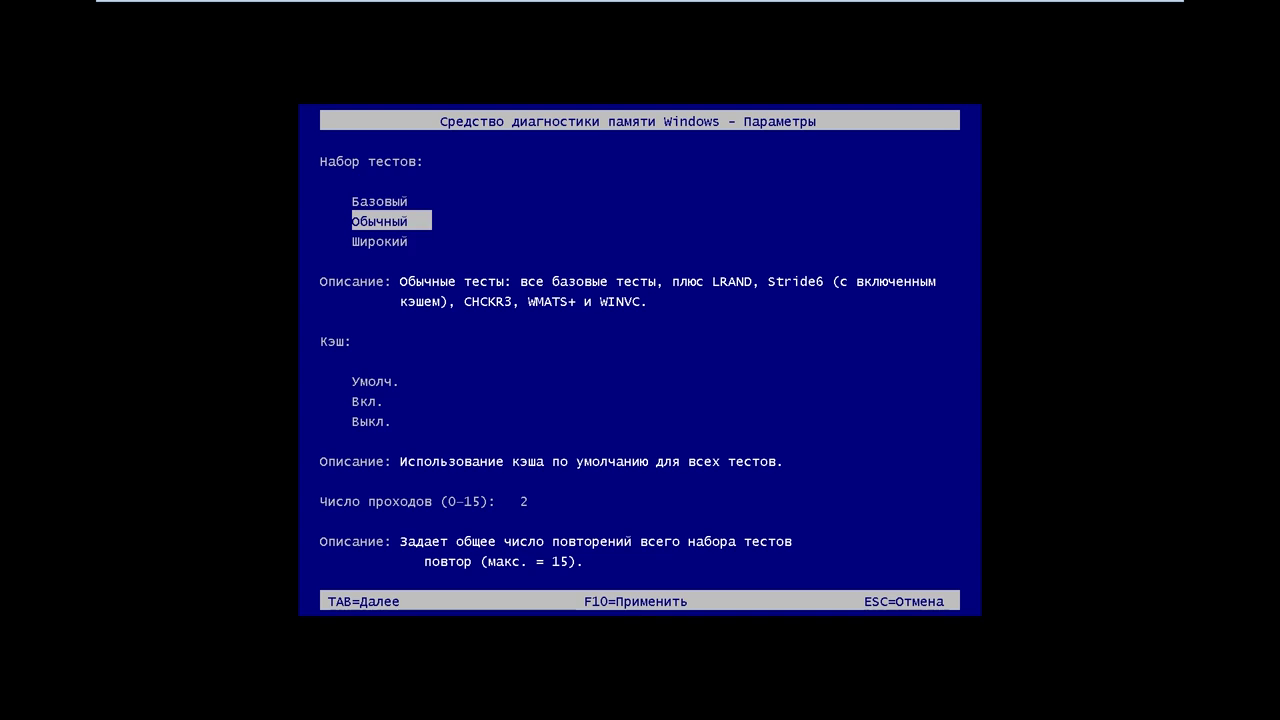
{"action": "key", "text": "Up"}
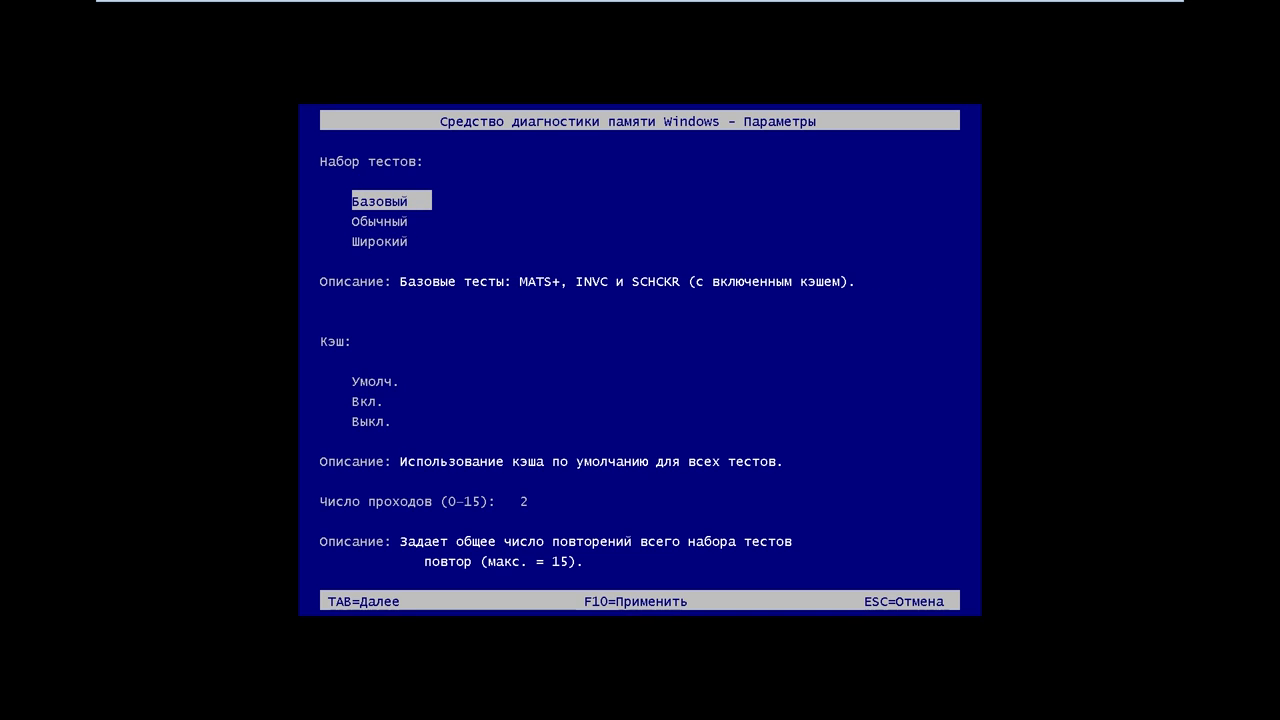
{"action": "key", "text": "Down"}
{"action": "key", "text": "Down"}
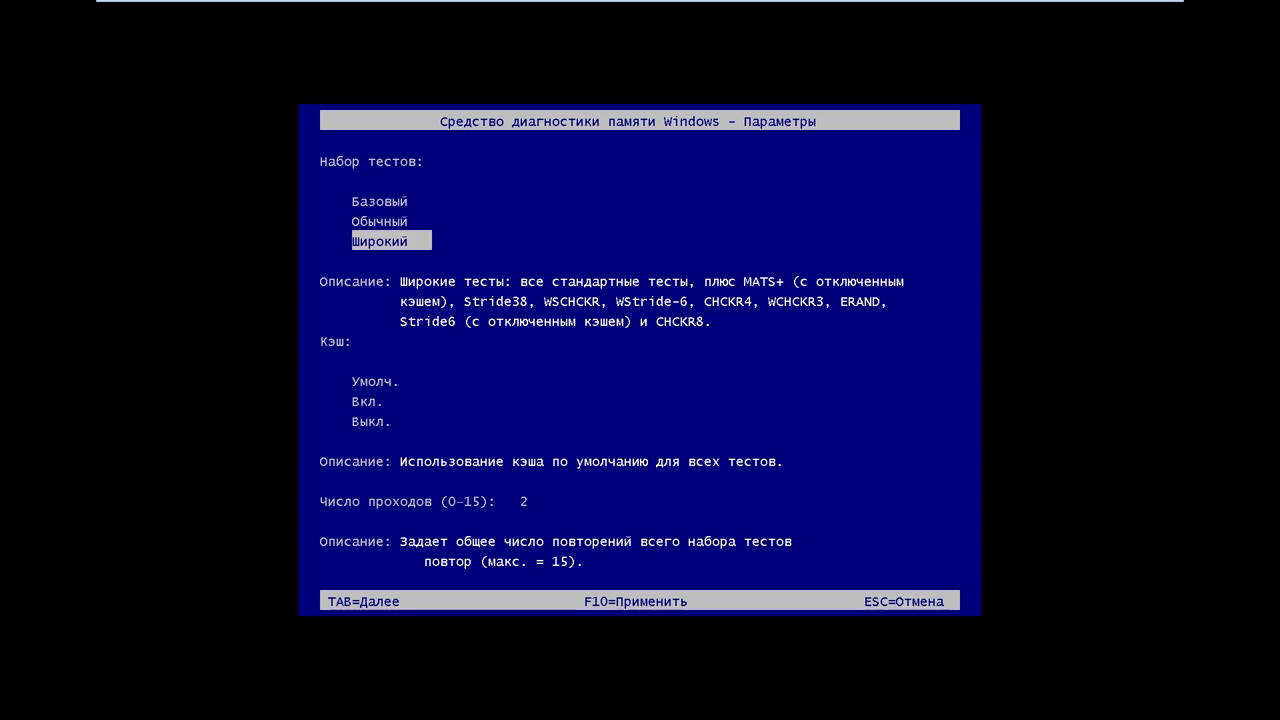
- Look through the cache options, leave "Кэш" on "Умолч." and apply the diagnostic parameters
{"action": "key", "text": "Tab"}
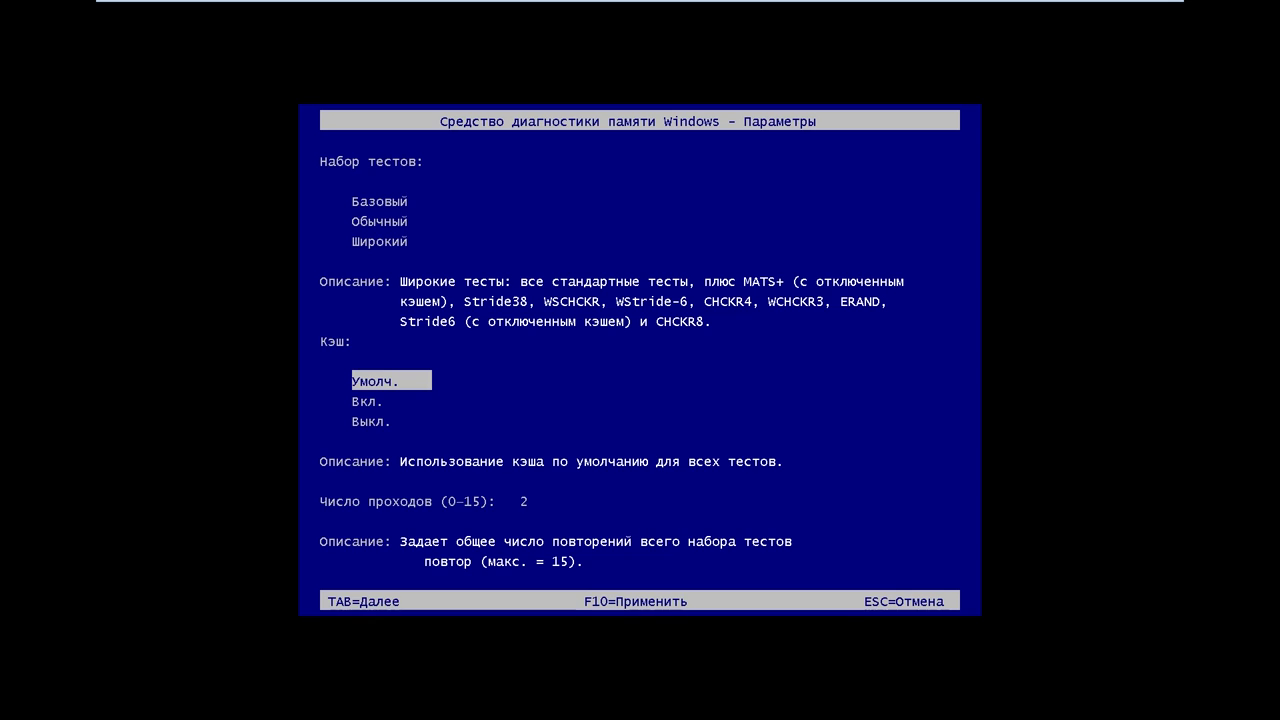
{"action": "key", "text": "Down"}
{"action": "key", "text": "Down"}
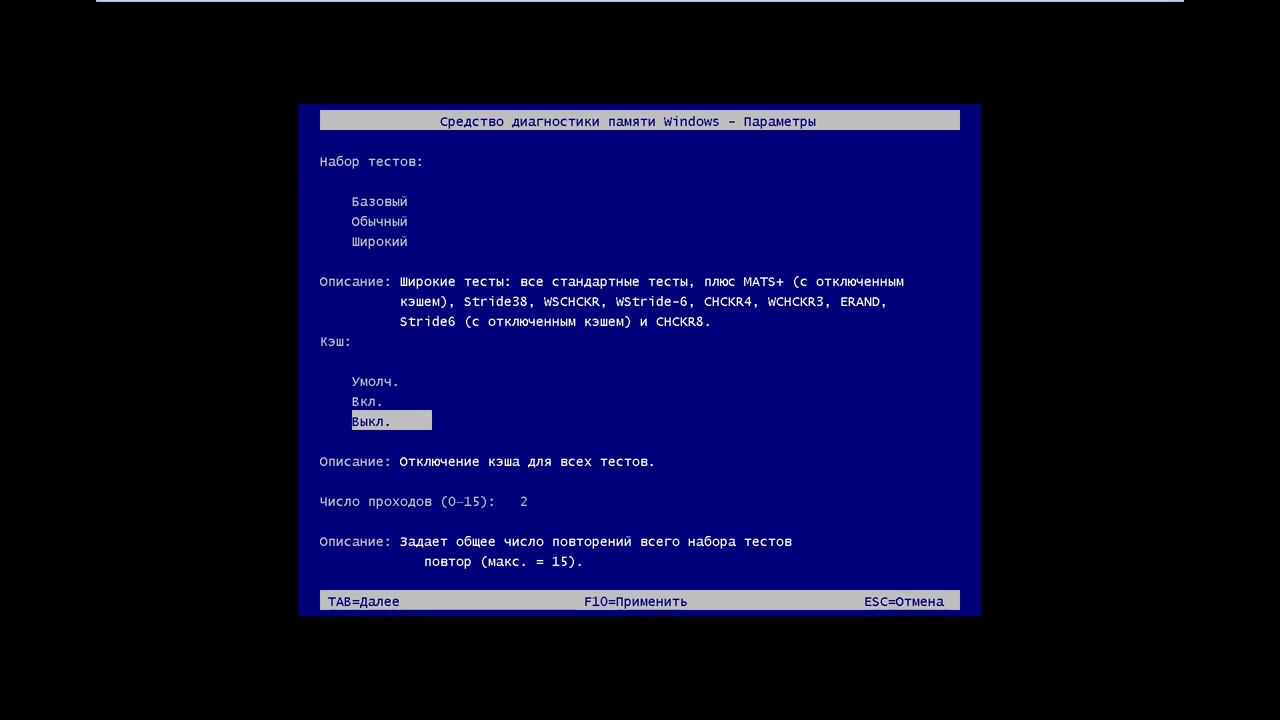
{"action": "key", "text": "Up"}
{"action": "key", "text": "Up"}
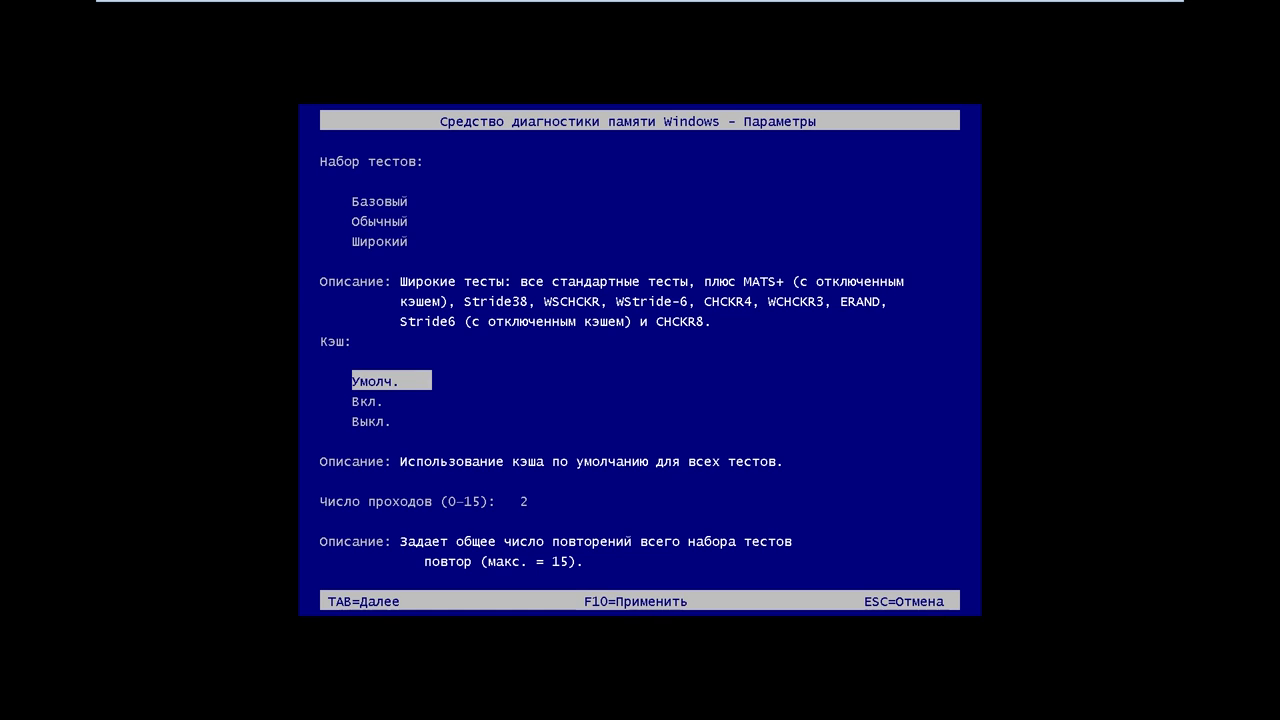
{"action": "key", "text": "F10"}
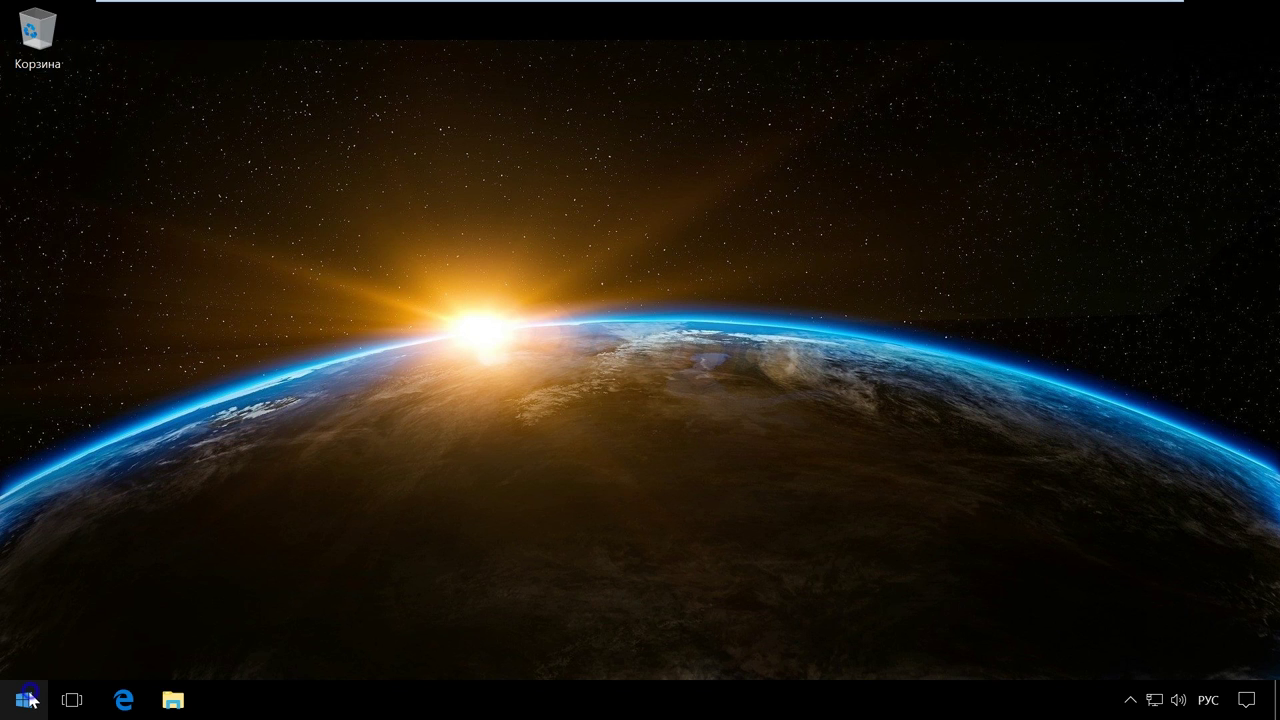
- Open "Просмотр событий" and display the "Система" log under "Журналы Windows"
{"action": "right_click", "coordinate": [22, 700]}
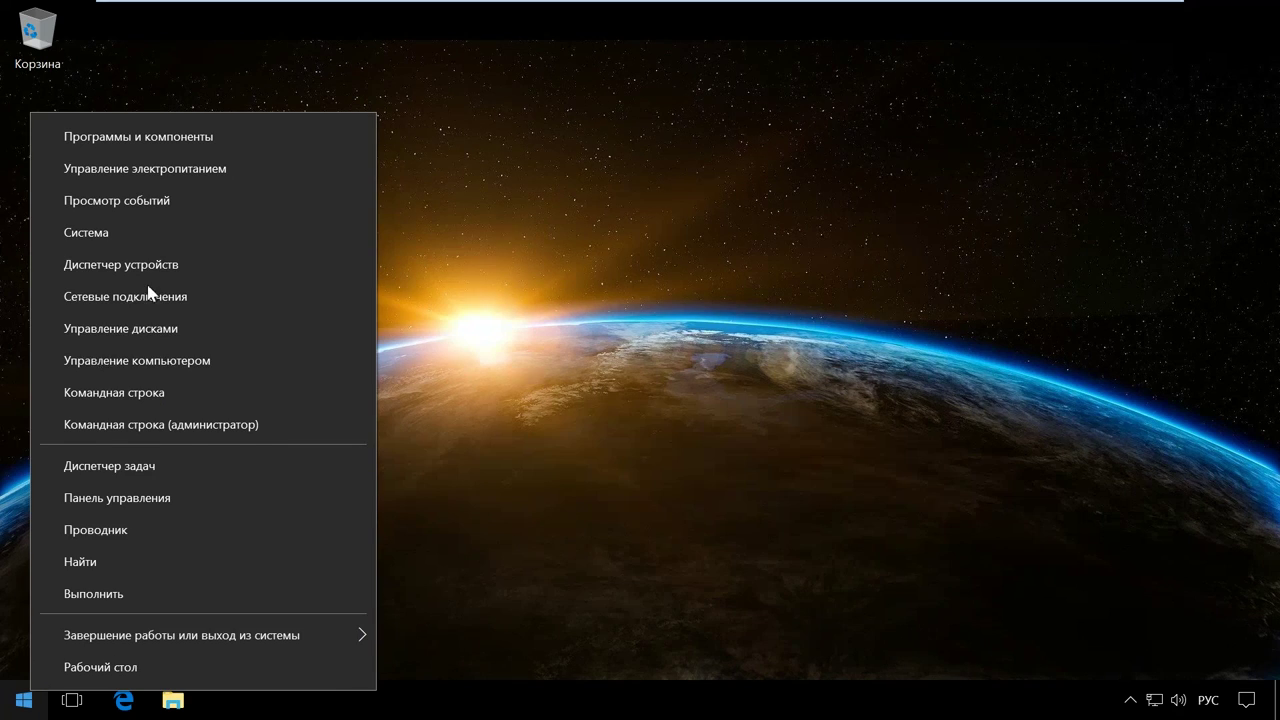
{"action": "left_click", "coordinate": [187, 202]}
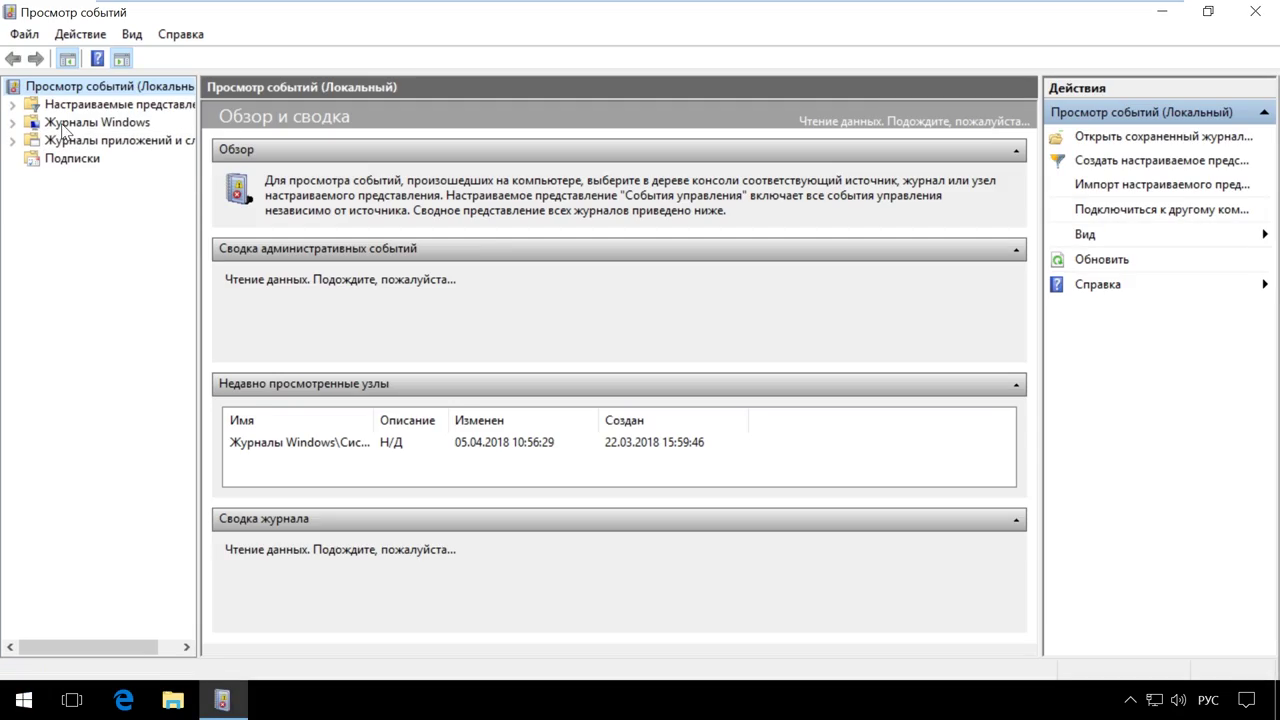
{"action": "left_click", "coordinate": [62, 124]}
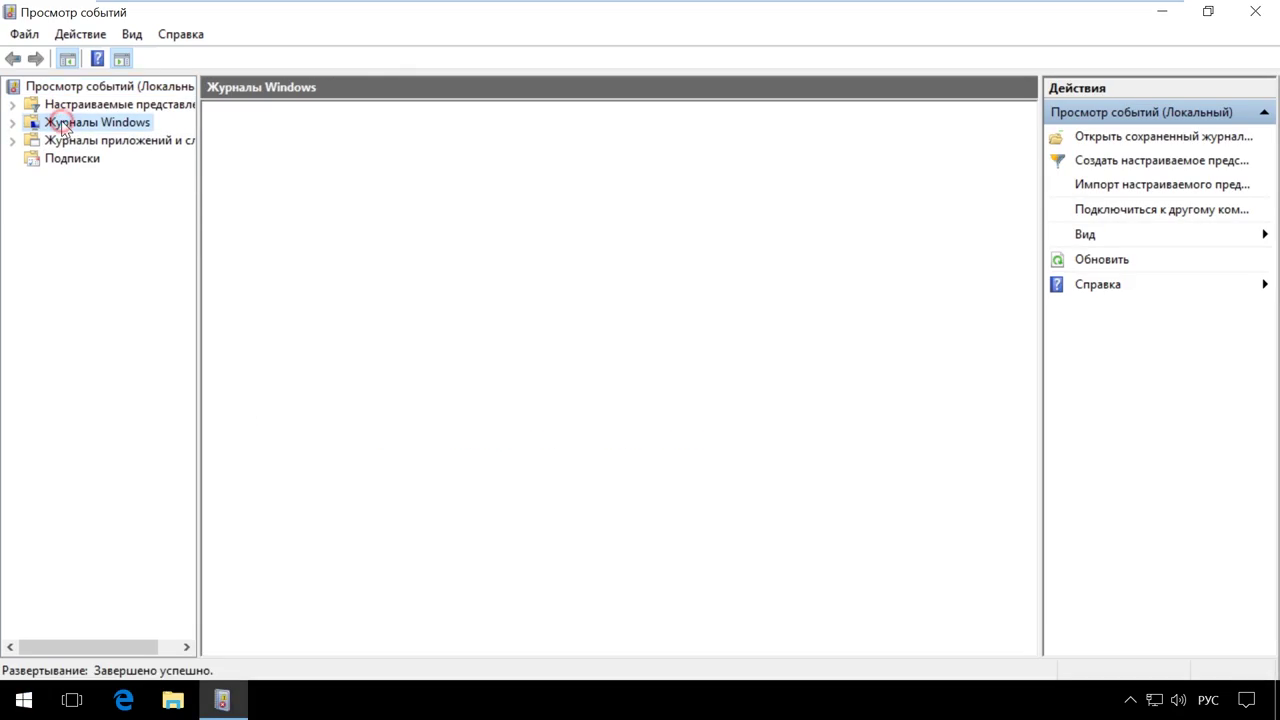
{"action": "left_click", "coordinate": [257, 196]}
{"action": "double_click", "coordinate": [257, 196]}
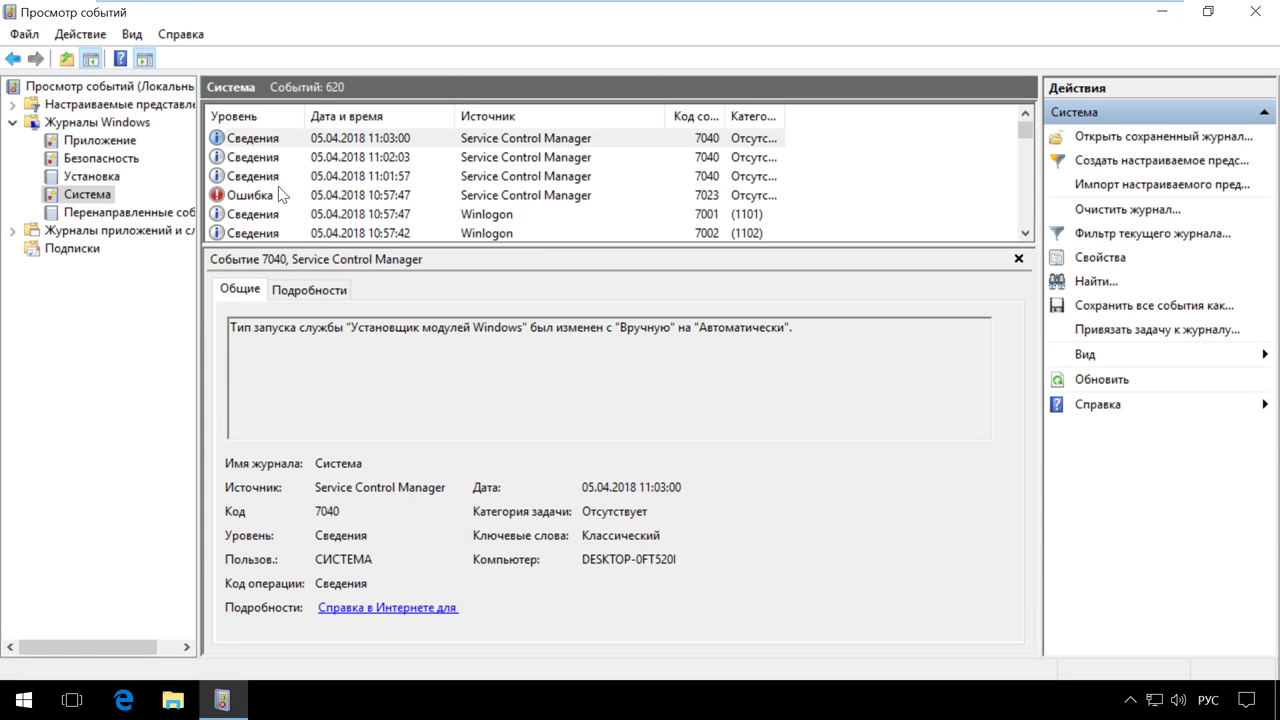
- View the properties of the MemoryDiagnostics-Results event with code 1201, and close them and the event viewer
{"action": "scroll", "coordinate": [490, 212], "scroll_direction": "down", "scroll_amount": 1}
{"action": "scroll", "coordinate": [490, 212], "scroll_direction": "down", "scroll_amount": 1}
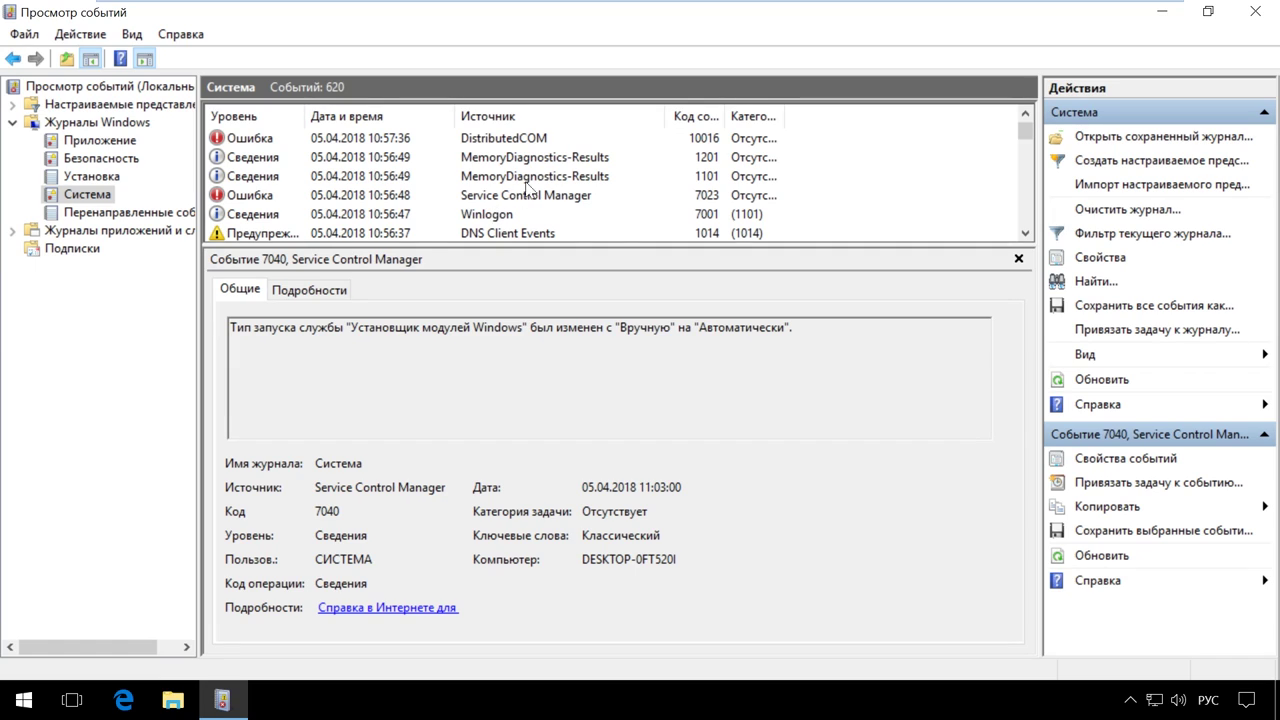
{"action": "double_click", "coordinate": [554, 157]}
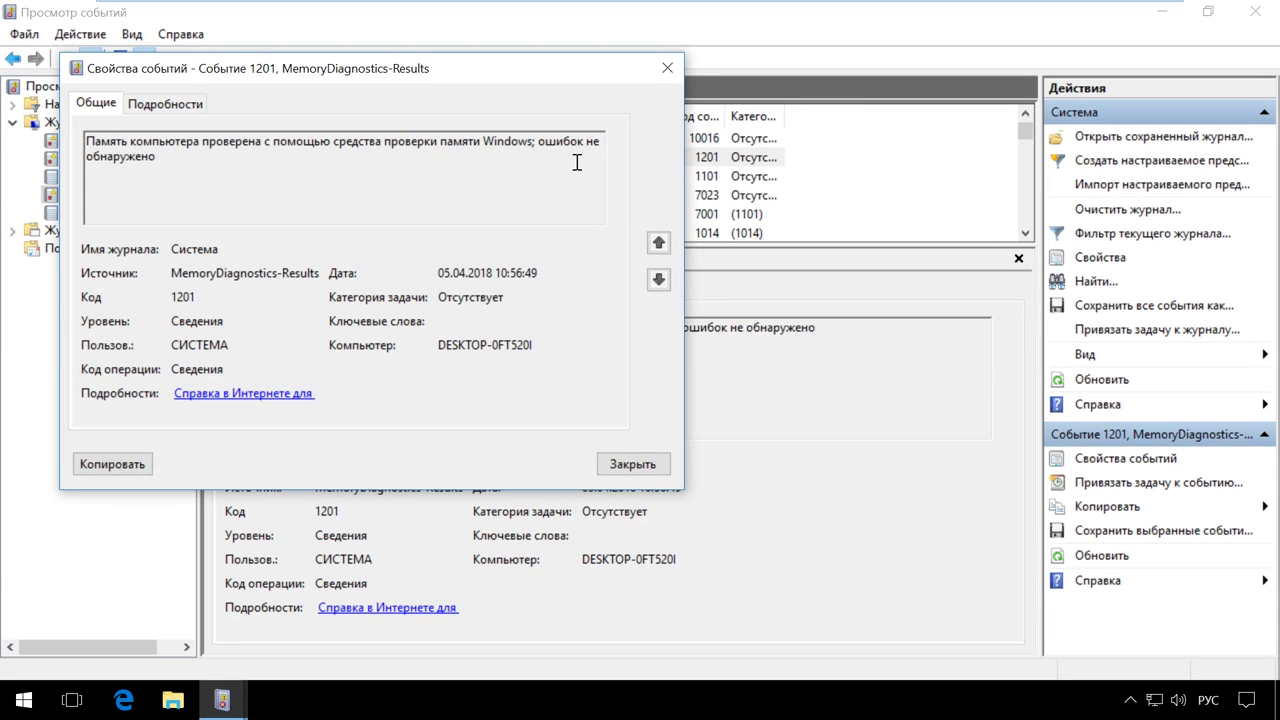
{"action": "left_click", "coordinate": [632, 464]}
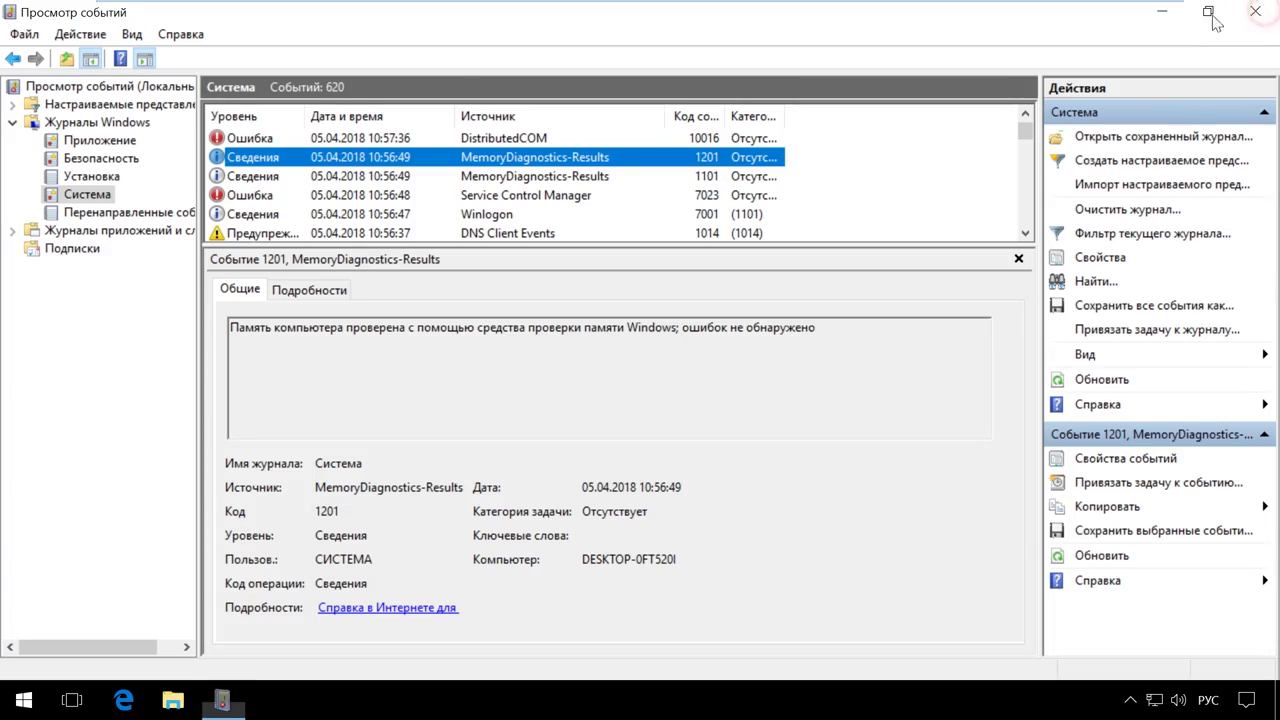
{"action": "left_click", "coordinate": [1255, 11]}
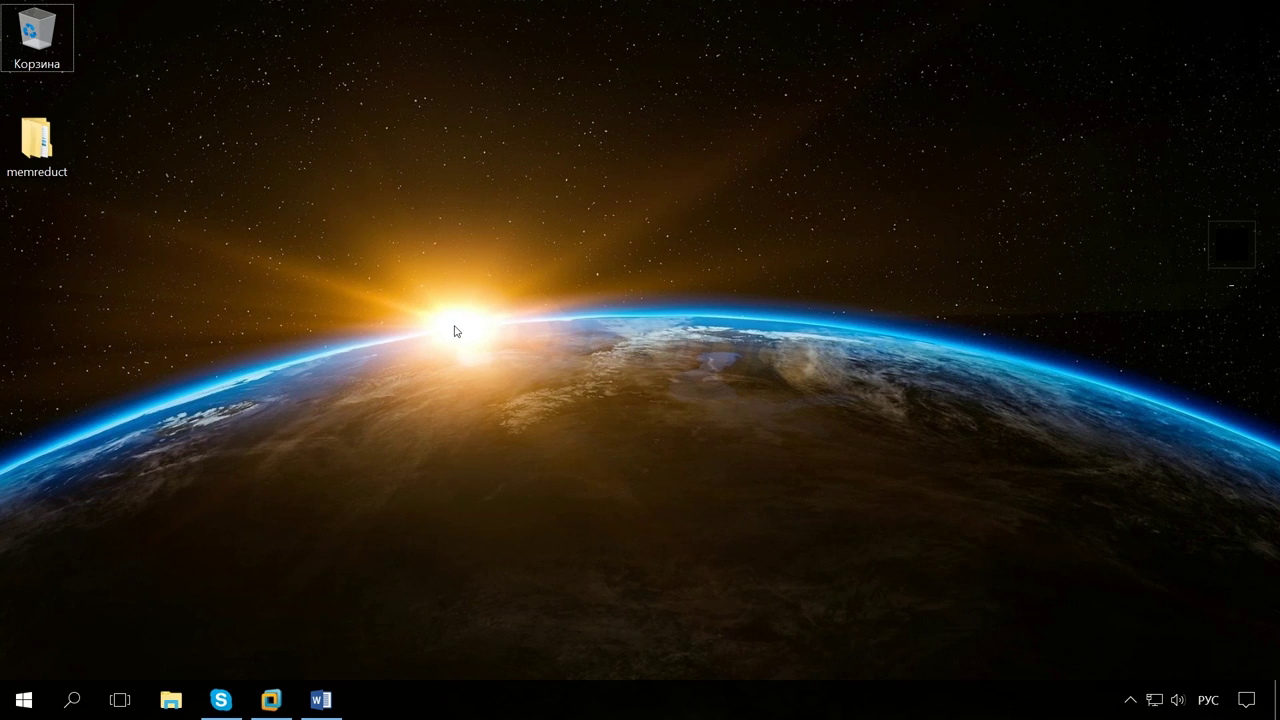
- Open "Диспетчер задач", maximize its window and view the startup programs under "Автозагрузка"
{"action": "right_click", "coordinate": [24, 700]}
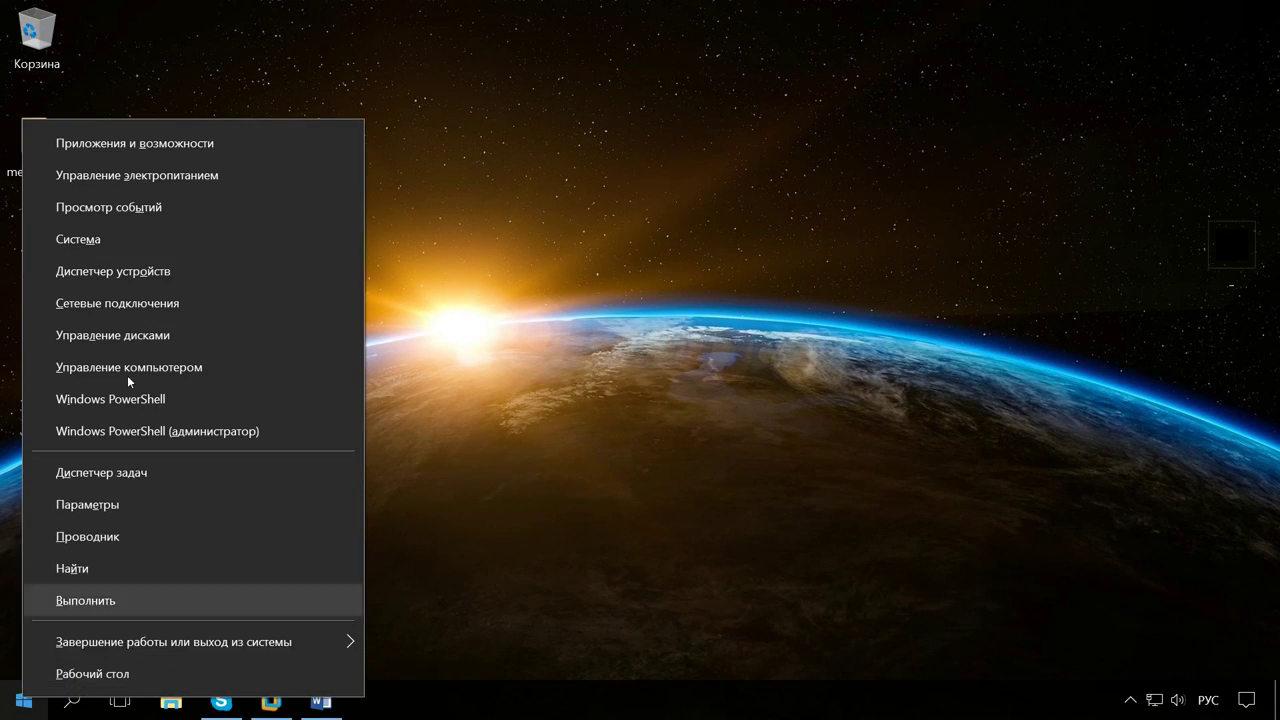
{"action": "left_click", "coordinate": [174, 477]}
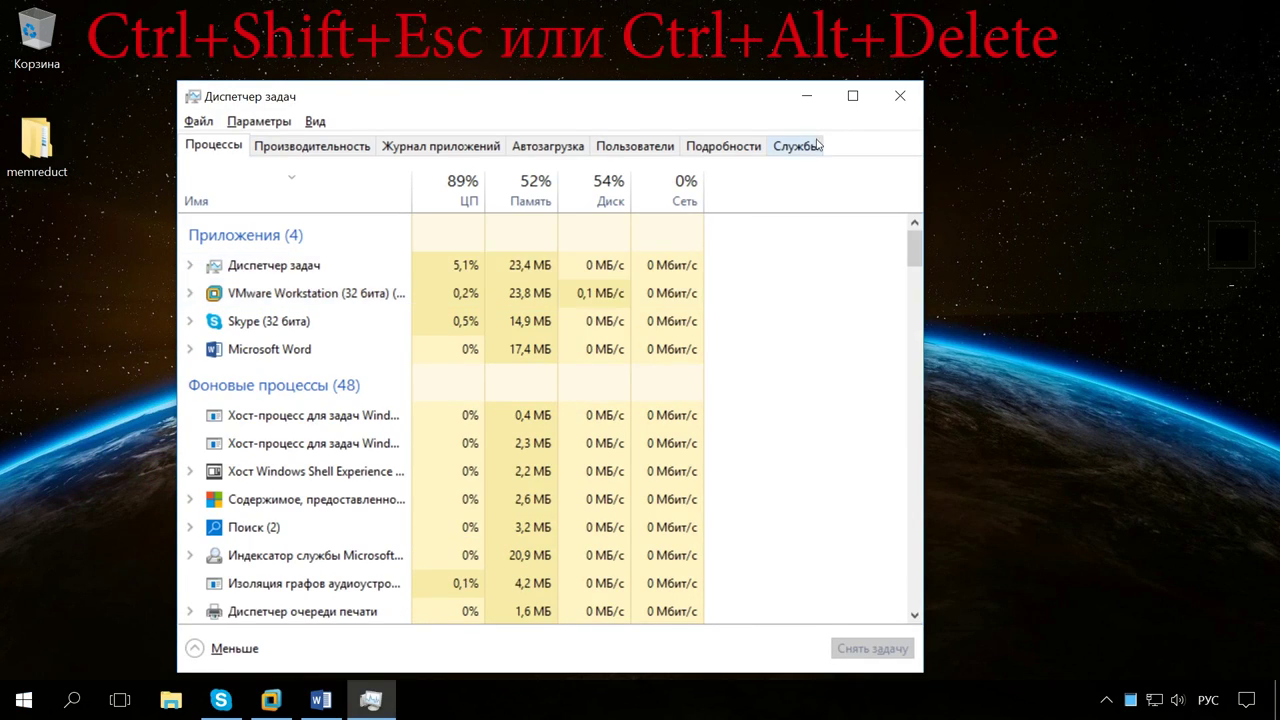
{"action": "left_click", "coordinate": [853, 95]}
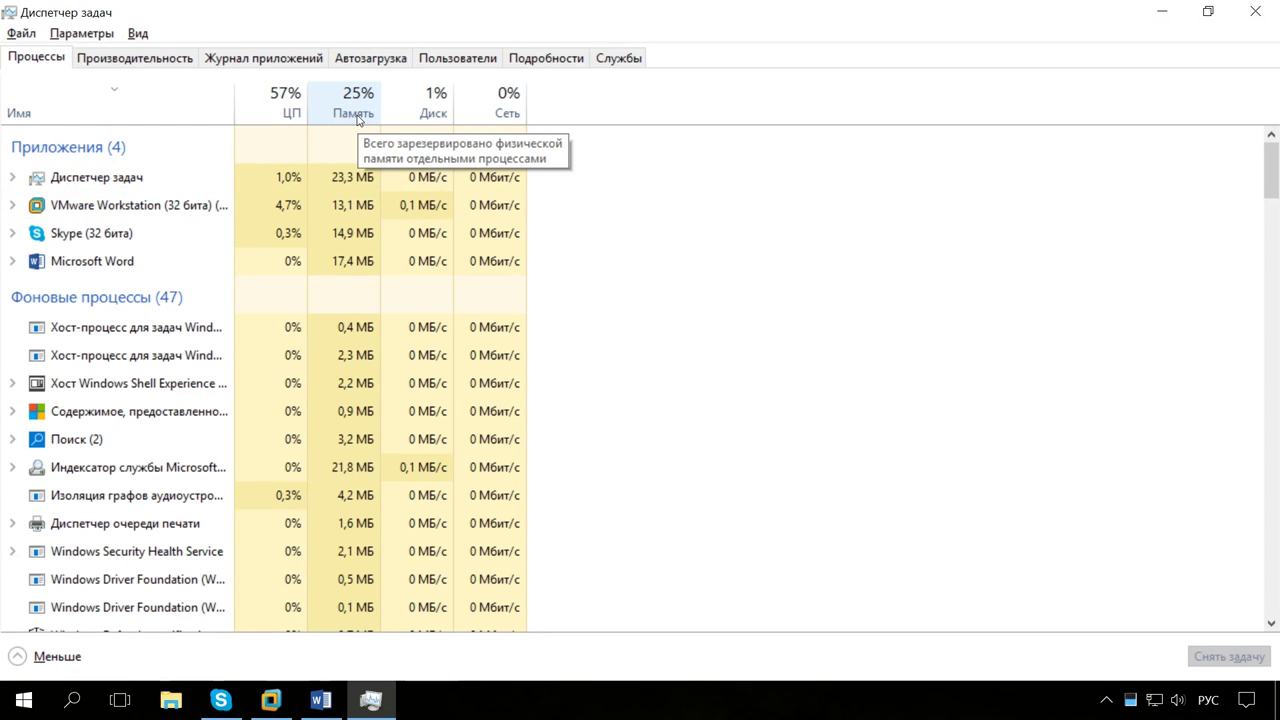
{"action": "left_click", "coordinate": [371, 57]}
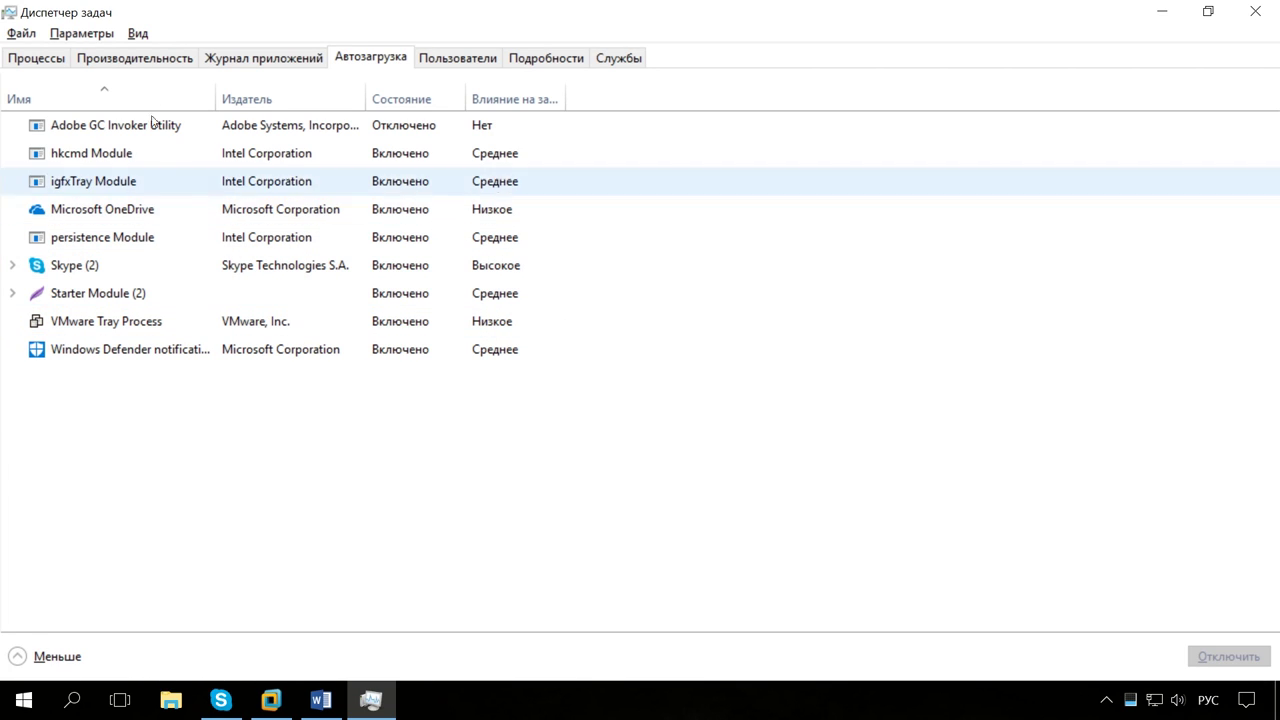
- Return to the list of running processes and end the VMware Workstation task
{"action": "left_click", "coordinate": [48, 60]}
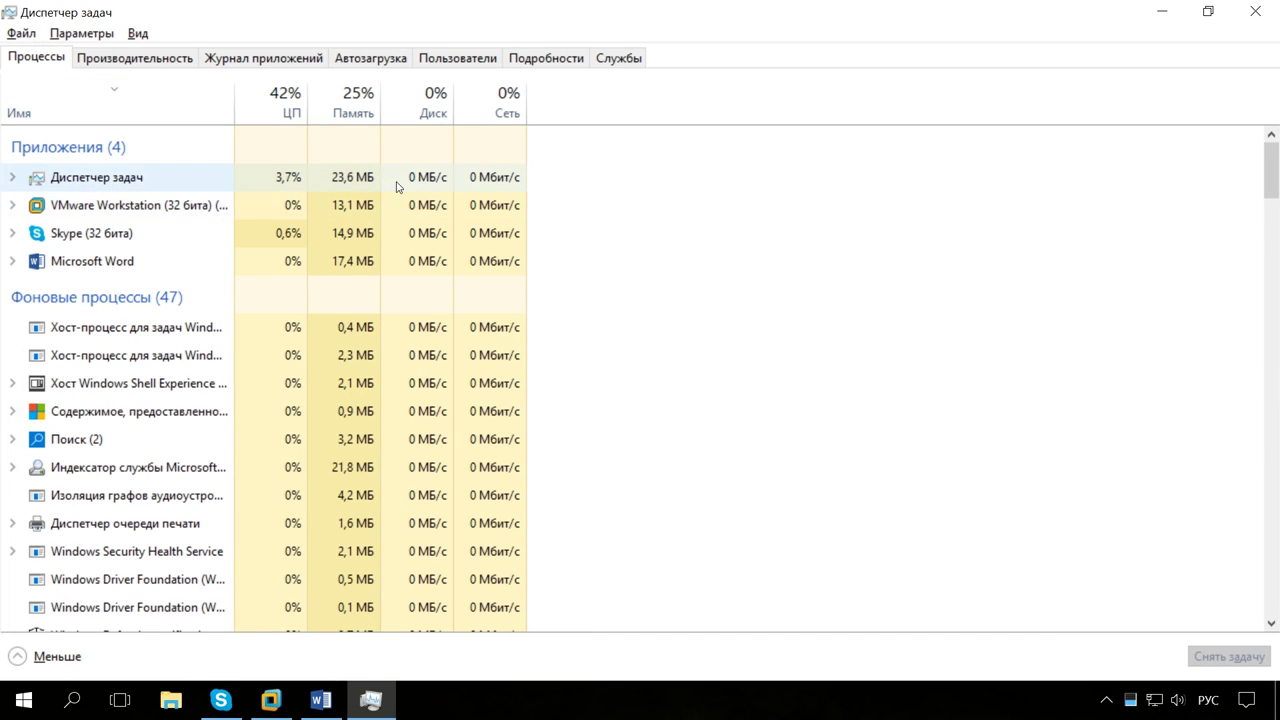
{"action": "left_click", "coordinate": [110, 210]}
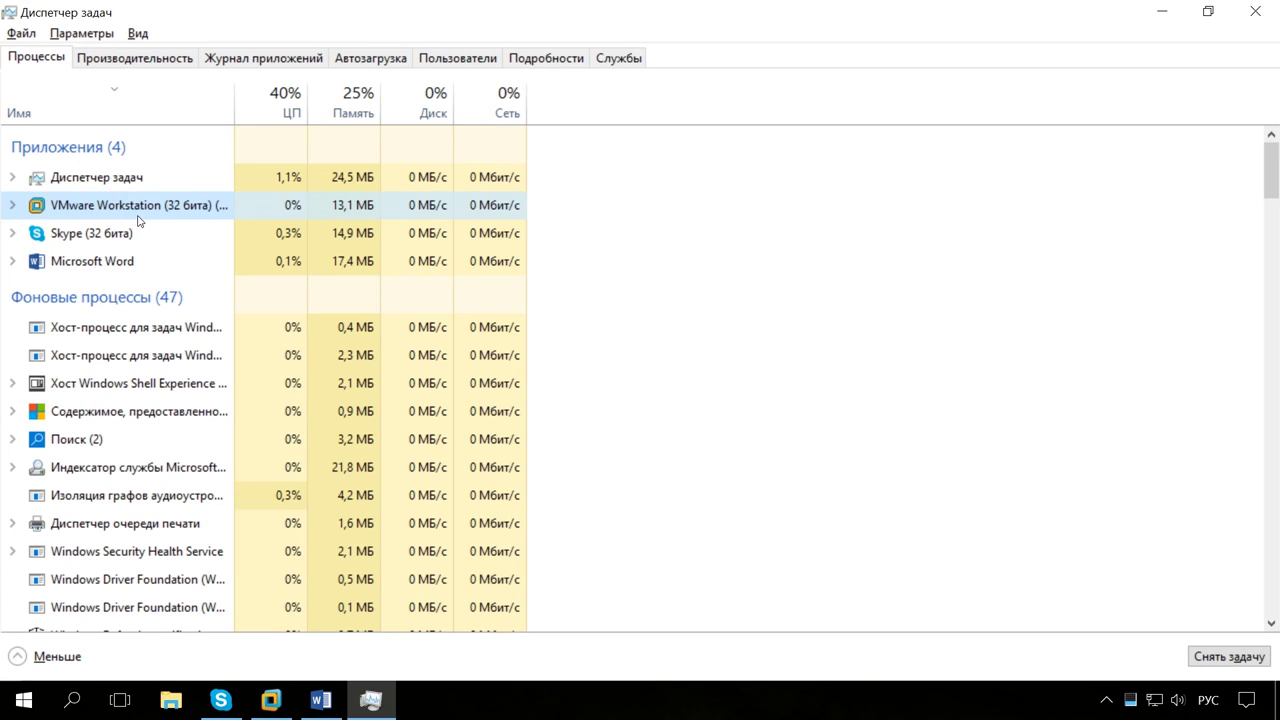
{"action": "left_click", "coordinate": [1210, 656]}
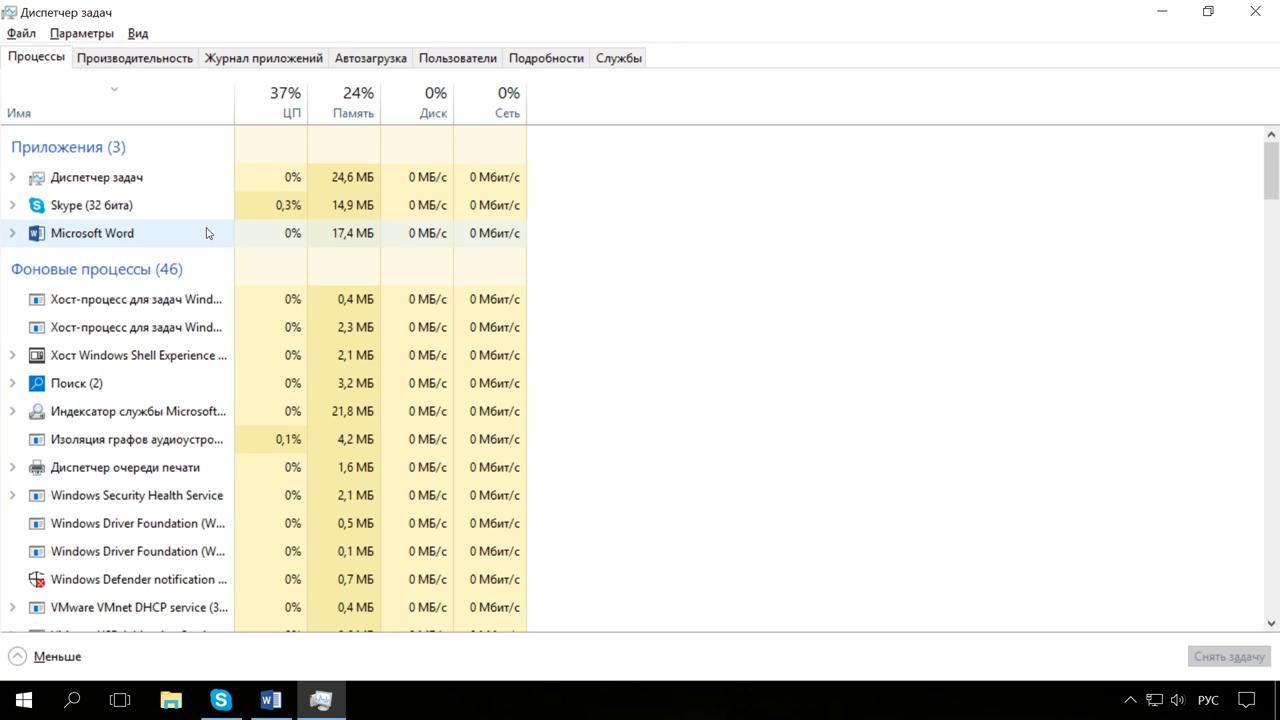
- Look through the background processes and the commands available for Skype, and close the task manager
{"action": "scroll", "coordinate": [219, 420], "scroll_direction": "down", "scroll_amount": 6}
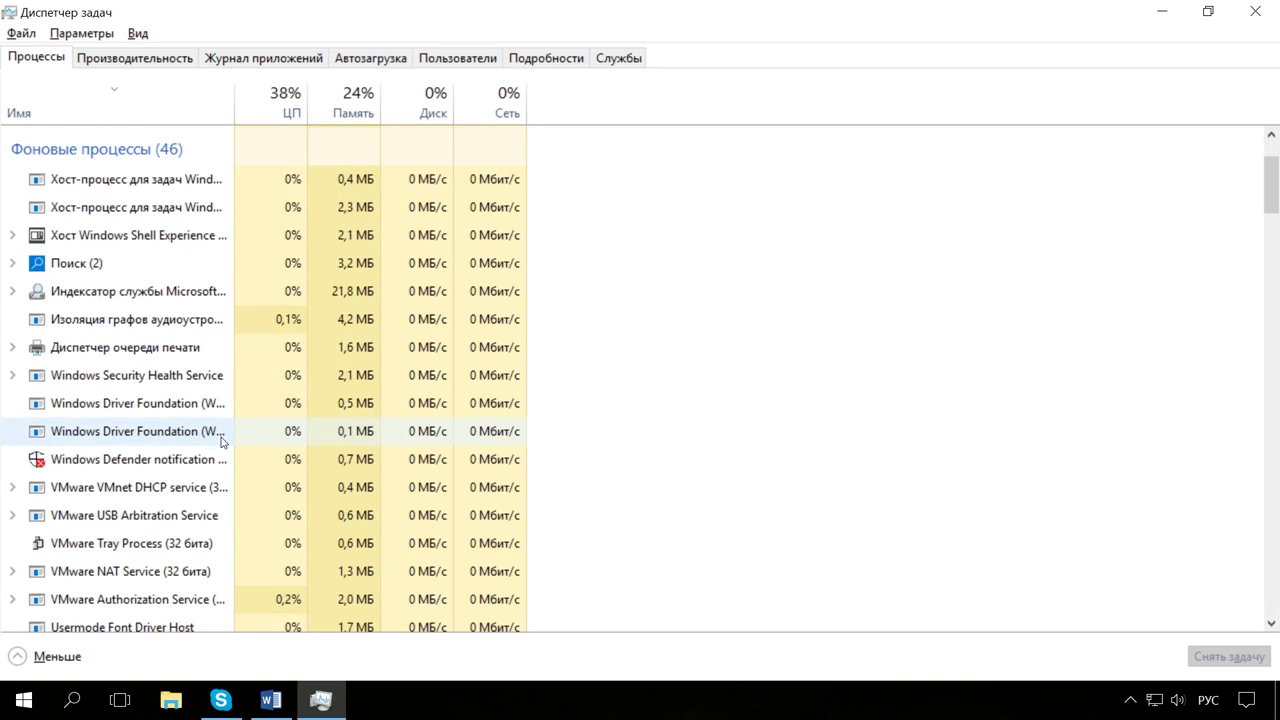
{"action": "scroll", "coordinate": [220, 445], "scroll_direction": "down", "scroll_amount": 12}
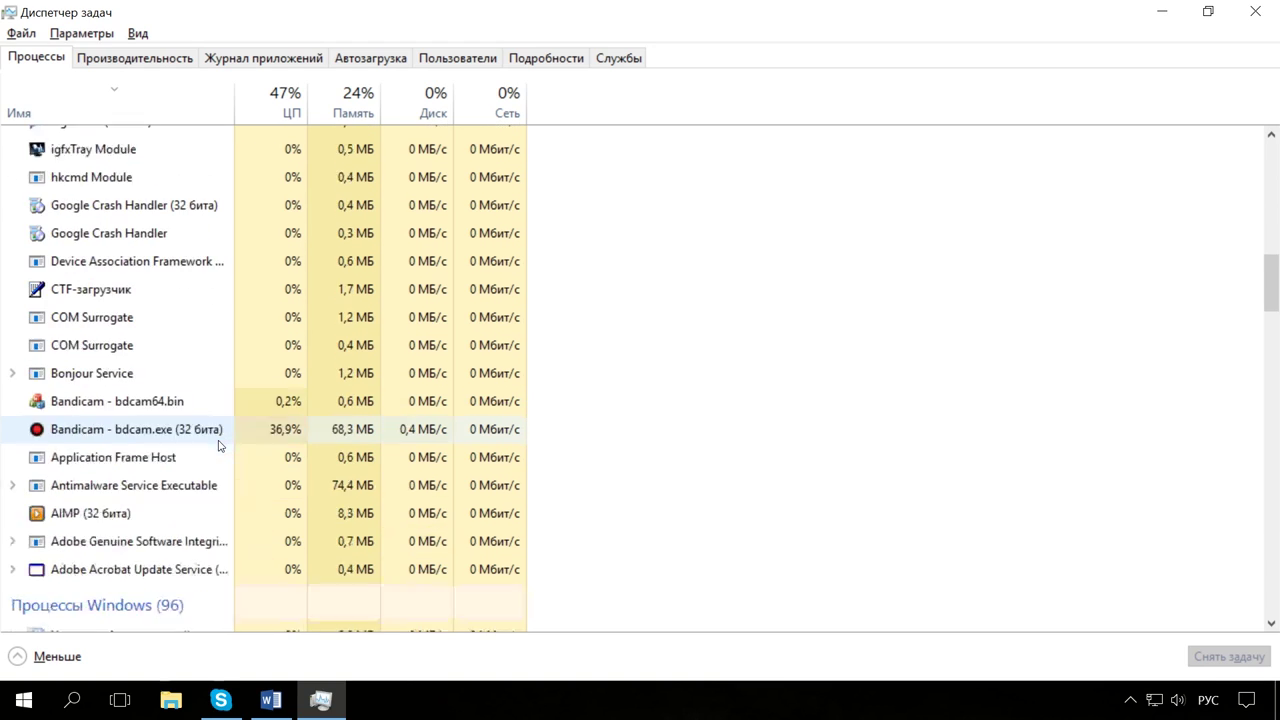
{"action": "scroll", "coordinate": [215, 445], "scroll_direction": "down", "scroll_amount": 3}
{"action": "scroll", "coordinate": [215, 445], "scroll_direction": "up", "scroll_amount": 20}
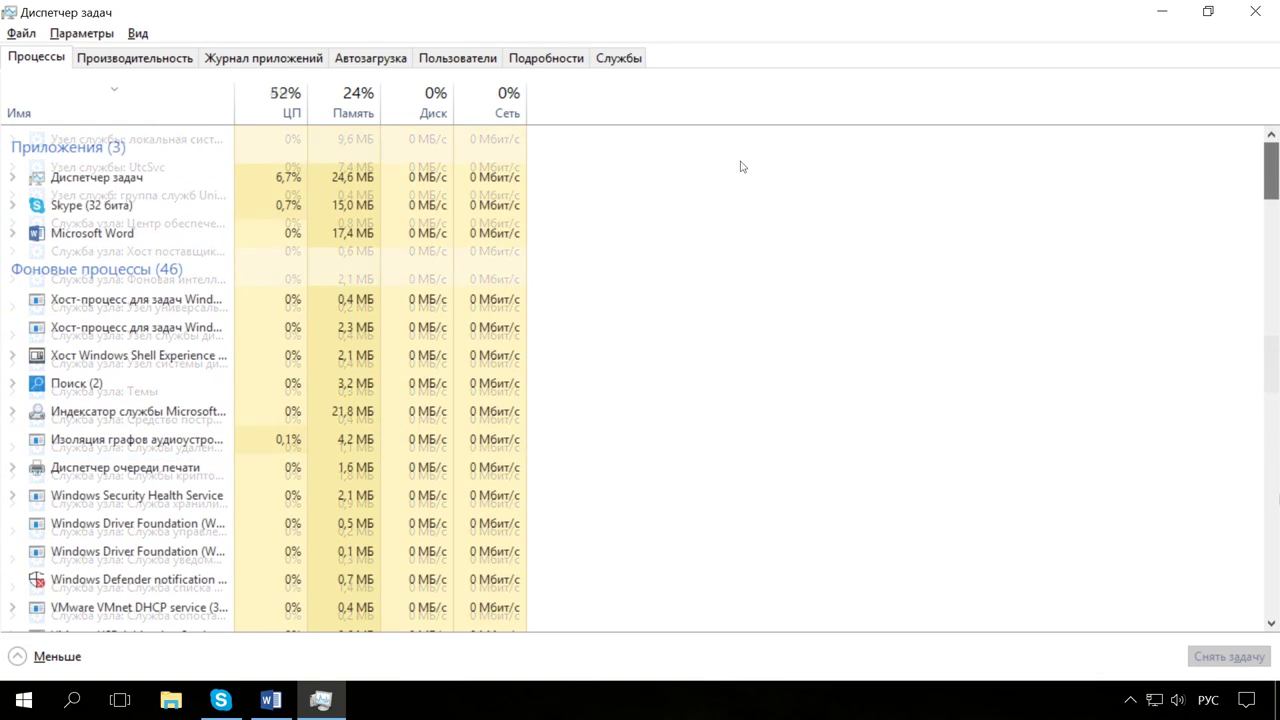
{"action": "right_click", "coordinate": [120, 205]}
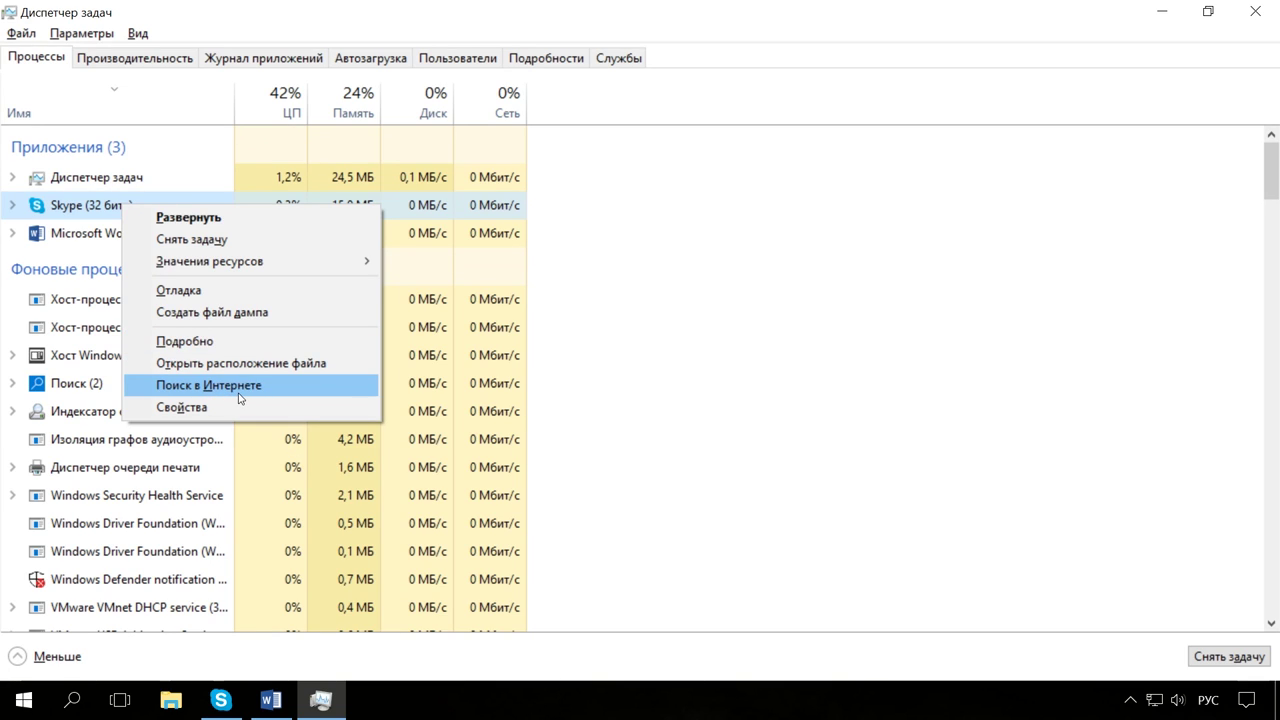
{"action": "left_click", "coordinate": [620, 380]}
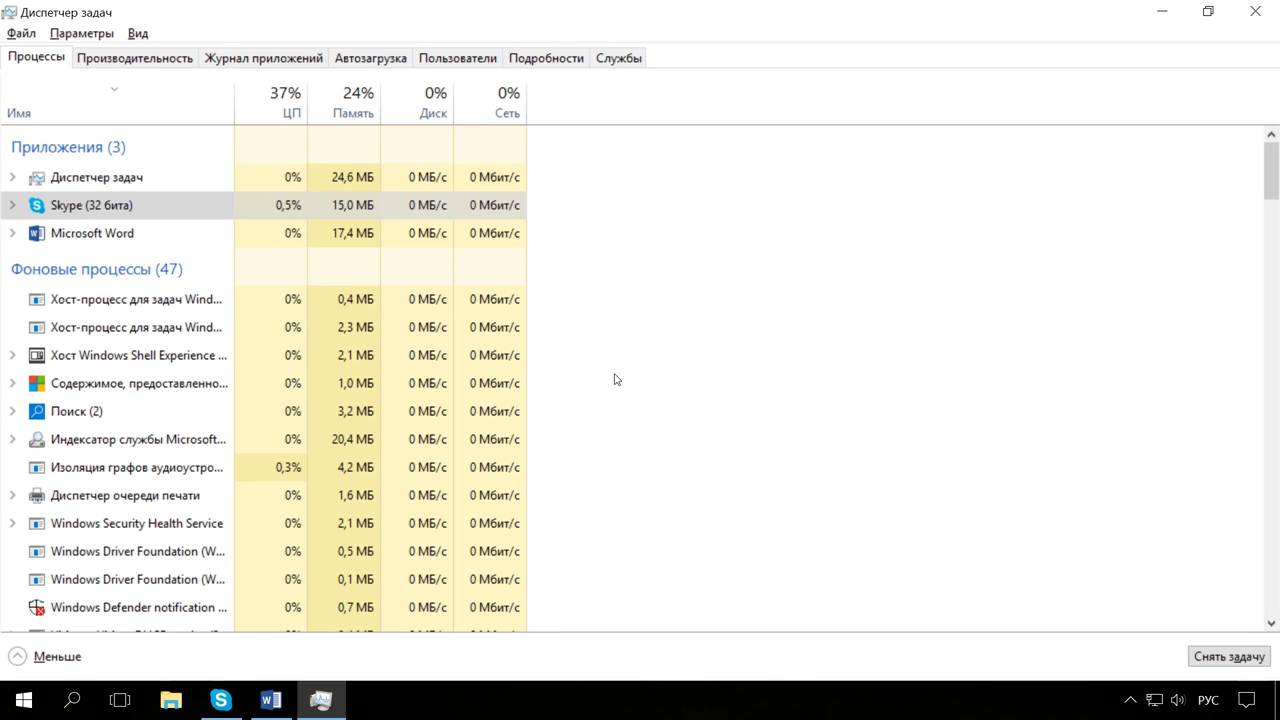
{"action": "left_click", "coordinate": [1236, 18]}
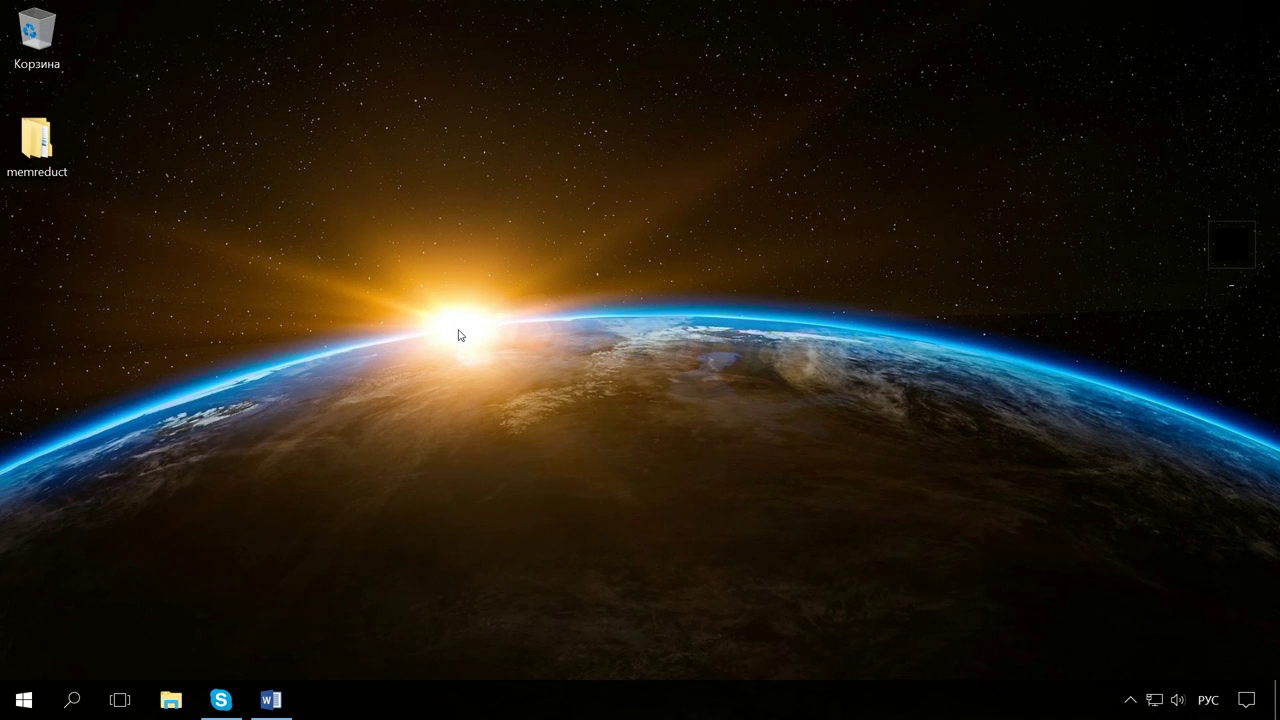
- Launch memreduct.exe from the "64" subfolder of the desktop's memreduct folder, and clean the memory, confirming the request
{"action": "left_click", "coordinate": [47, 155]}
{"action": "double_click", "coordinate": [47, 155]}
{"action": "double_click", "coordinate": [318, 146]}
{"action": "double_click", "coordinate": [360, 168]}
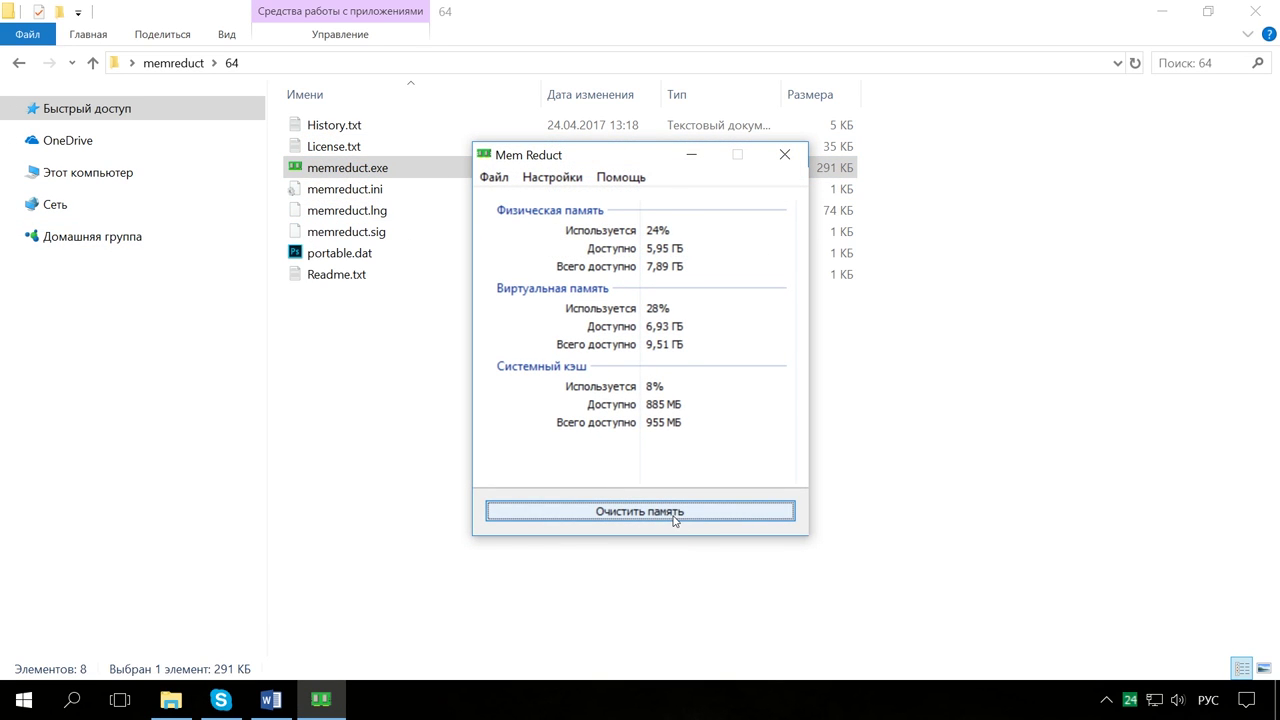
{"action": "left_click", "coordinate": [671, 519]}
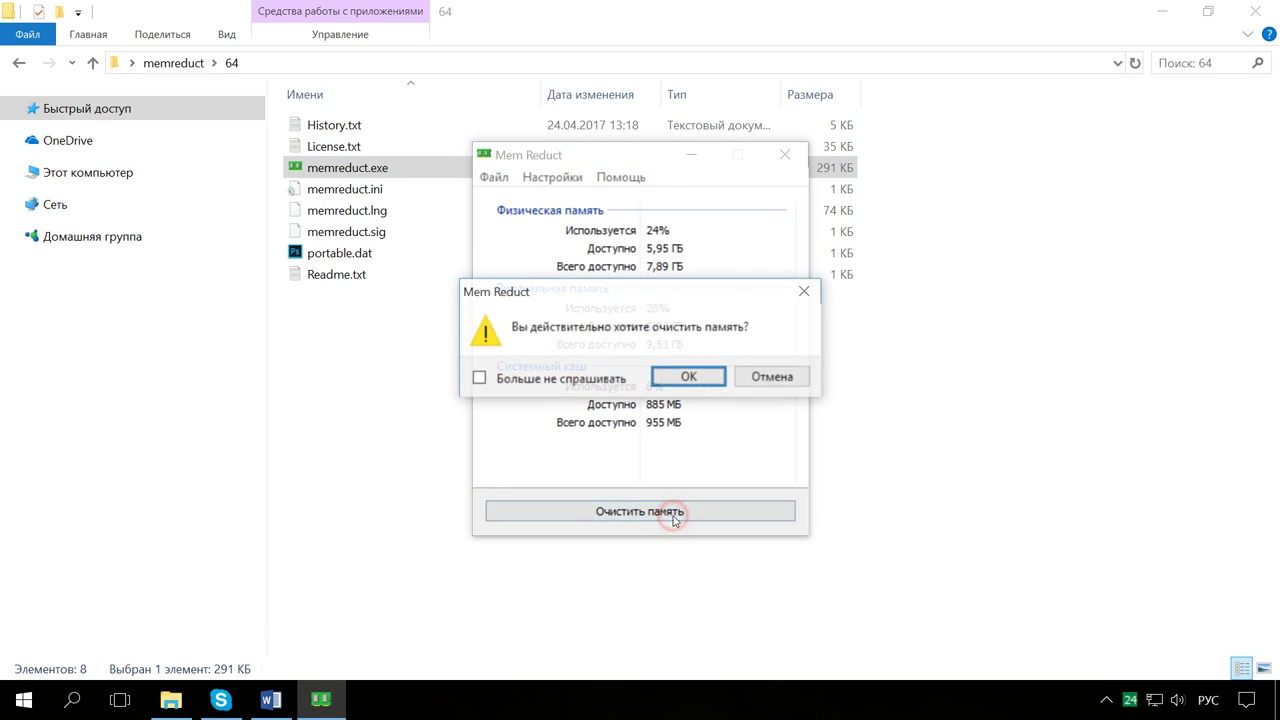
{"action": "left_click", "coordinate": [686, 381]}
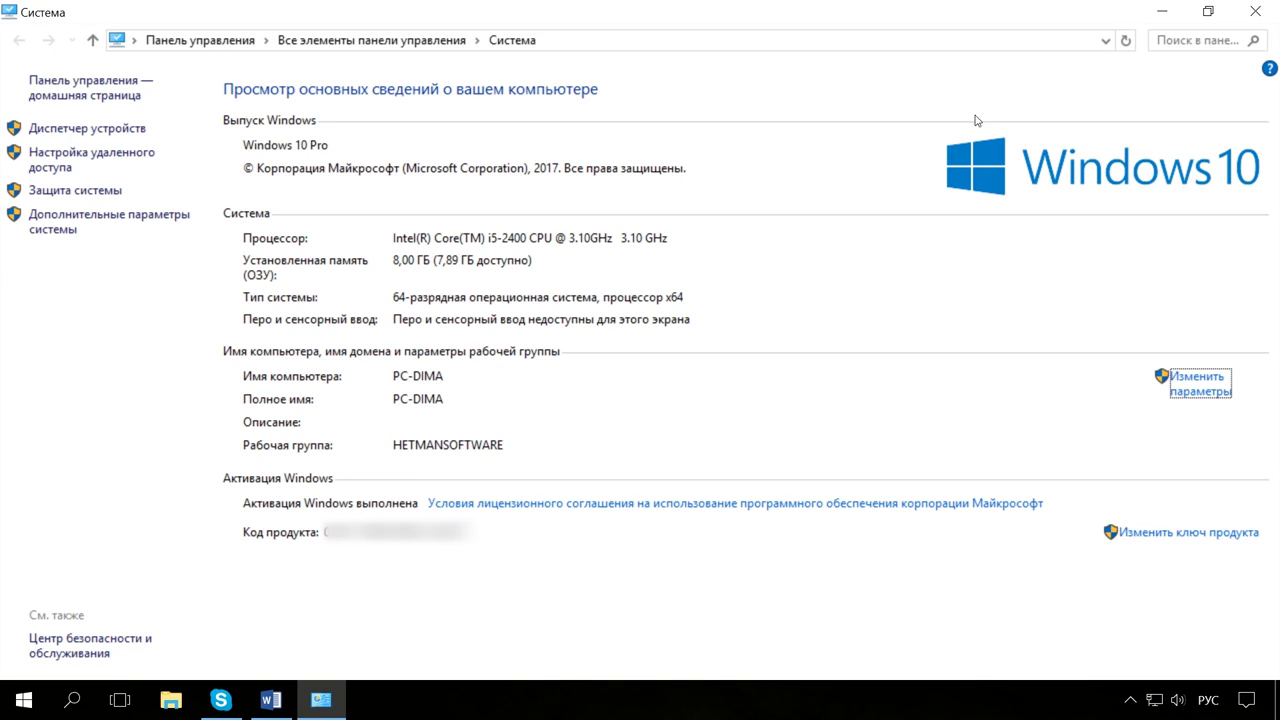
- Close the "Система" information window
{"action": "left_click", "coordinate": [1255, 11]}
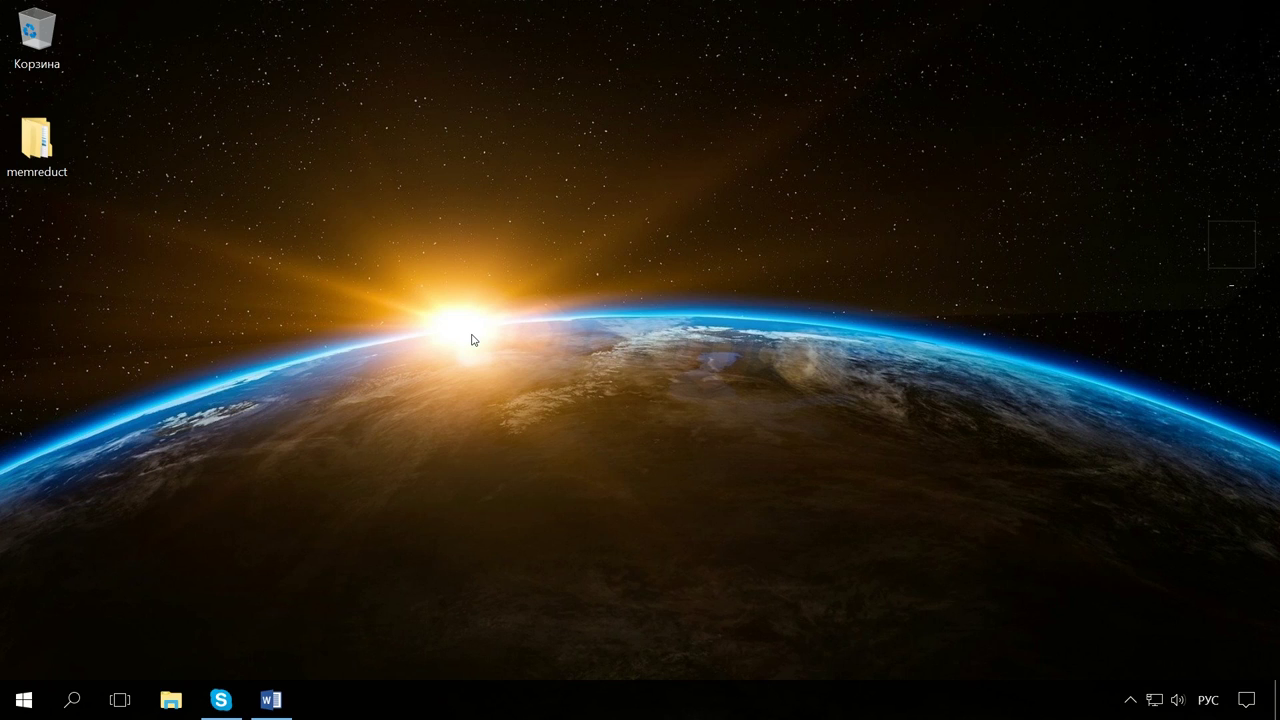
- Open "Конфигурация системы" from the "Администрирование" section of the Control Panel and show its boot ("Загрузка") settings
{"action": "left_click", "coordinate": [71, 699]}
{"action": "type", "text": "пане"}
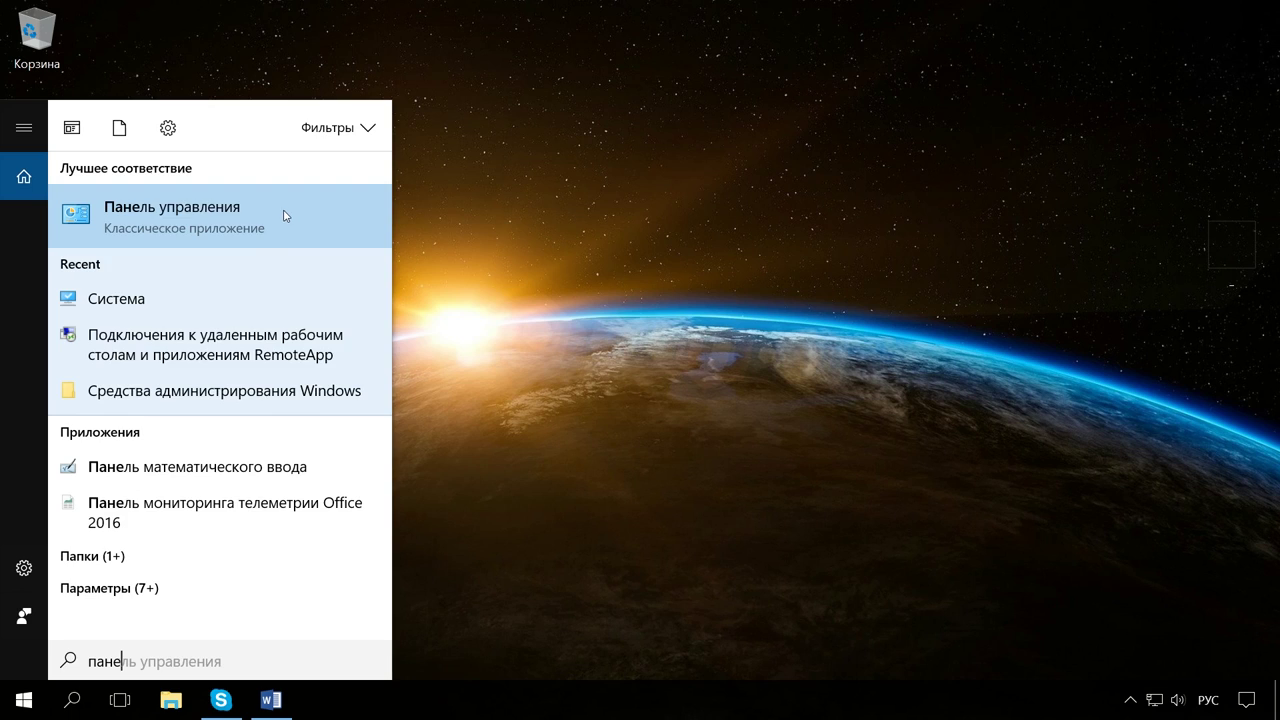
{"action": "left_click", "coordinate": [286, 214]}
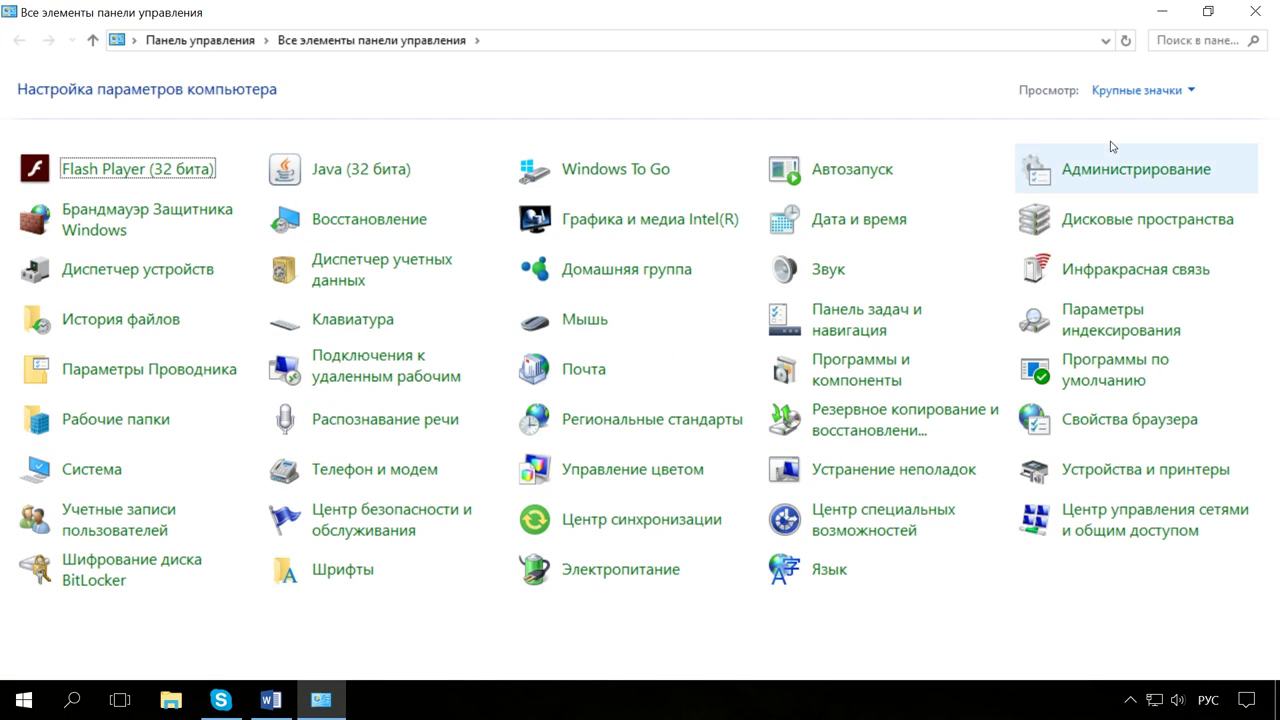
{"action": "left_click", "coordinate": [1130, 170]}
{"action": "left_click", "coordinate": [389, 212]}
{"action": "double_click", "coordinate": [389, 209]}
{"action": "left_click", "coordinate": [451, 194]}
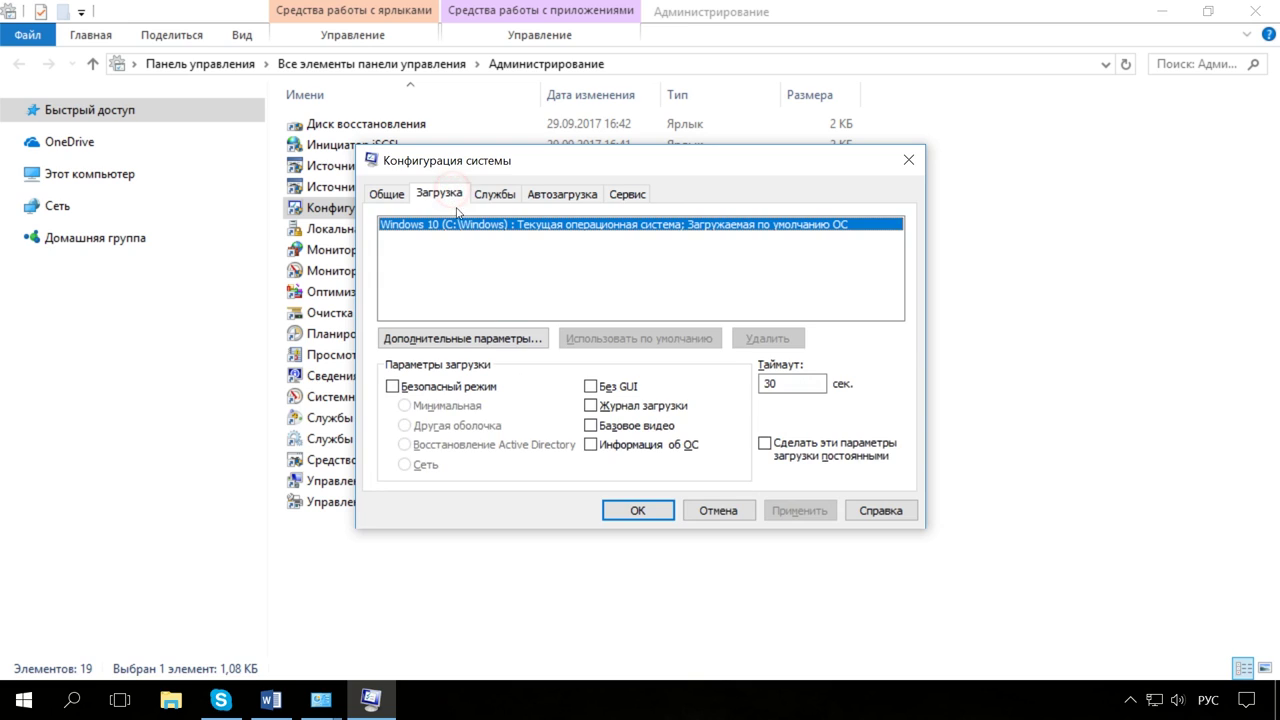
- Turn off the "Максимум памяти" limit in the additional boot options, and apply and confirm the system configuration
{"action": "left_click", "coordinate": [496, 340]}
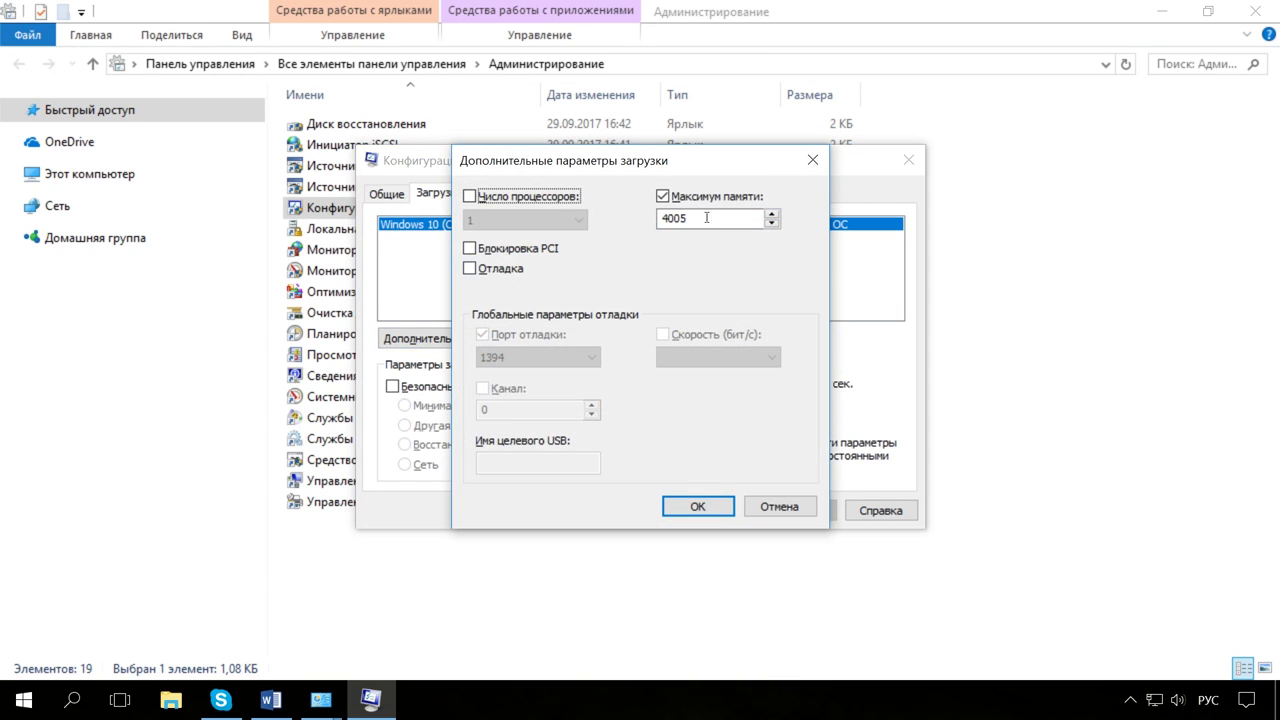
{"action": "left_click", "coordinate": [663, 197]}
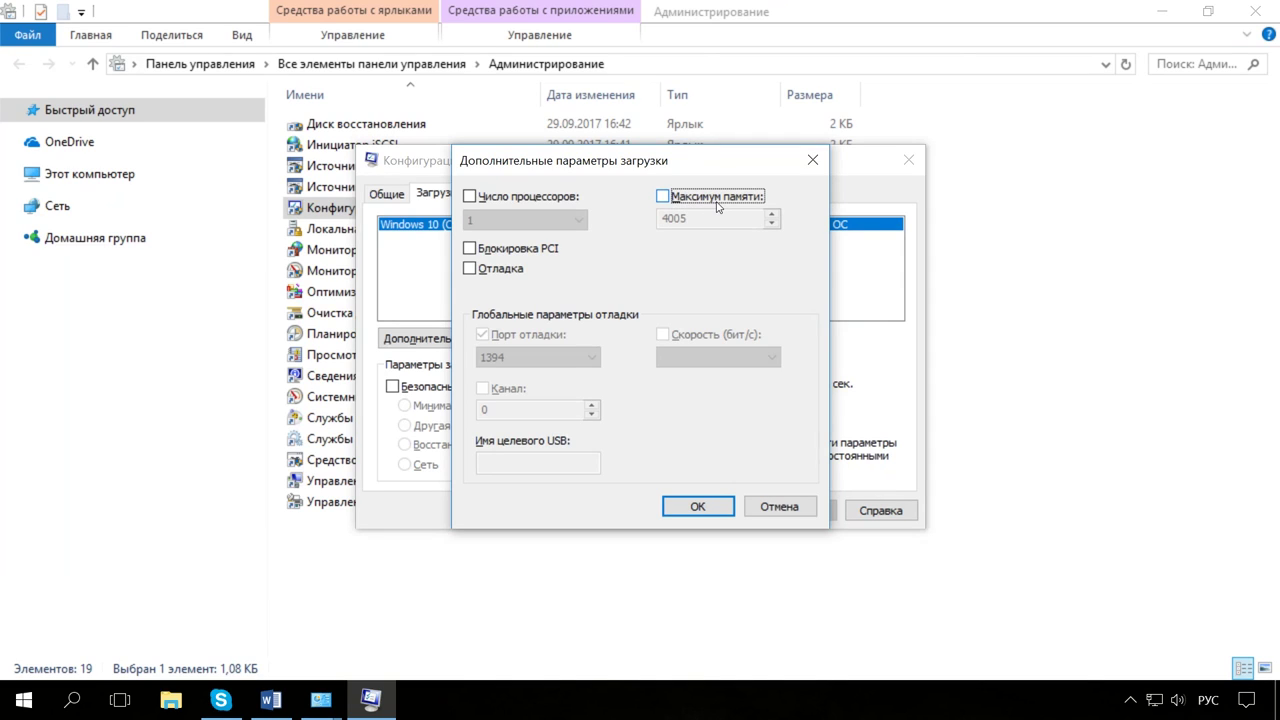
{"action": "left_click", "coordinate": [697, 506]}
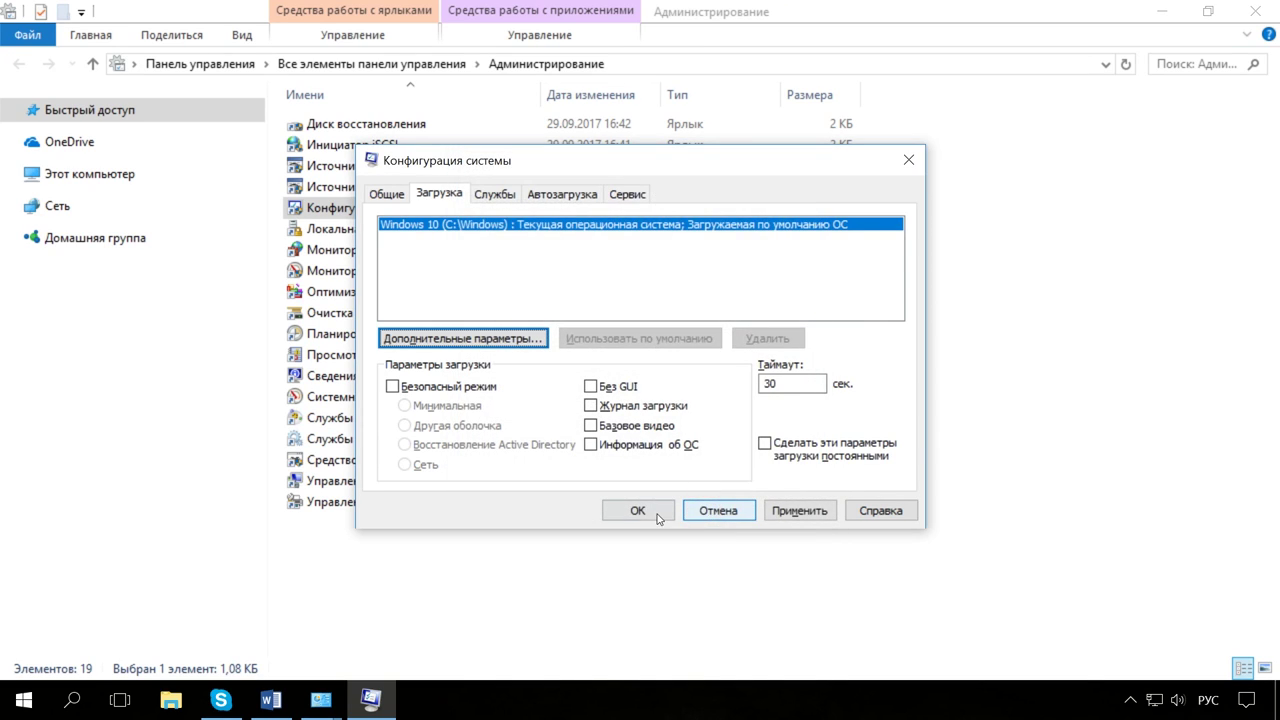
{"action": "left_click", "coordinate": [800, 510]}
{"action": "left_click", "coordinate": [640, 511]}
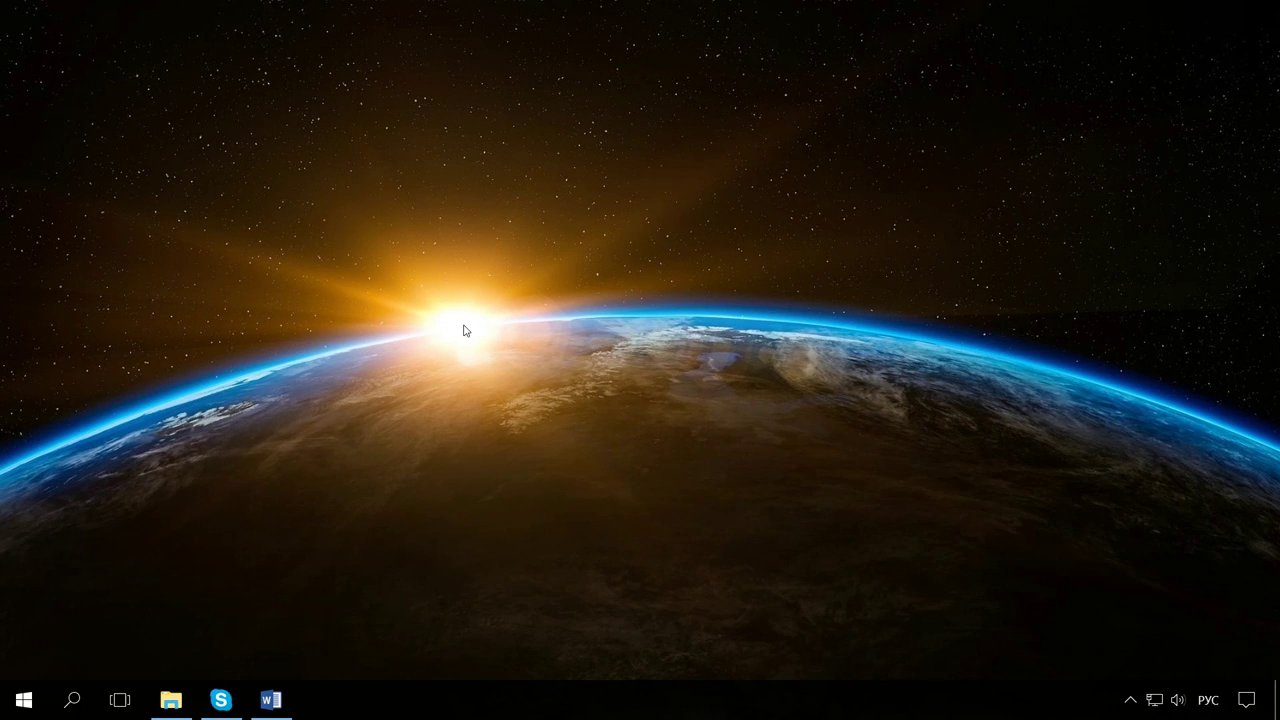
- Examine swapfile.sys and pagefile.sys and their sizes in the root of the system drive (C:), and minimize the folder window
{"action": "left_click", "coordinate": [171, 699]}
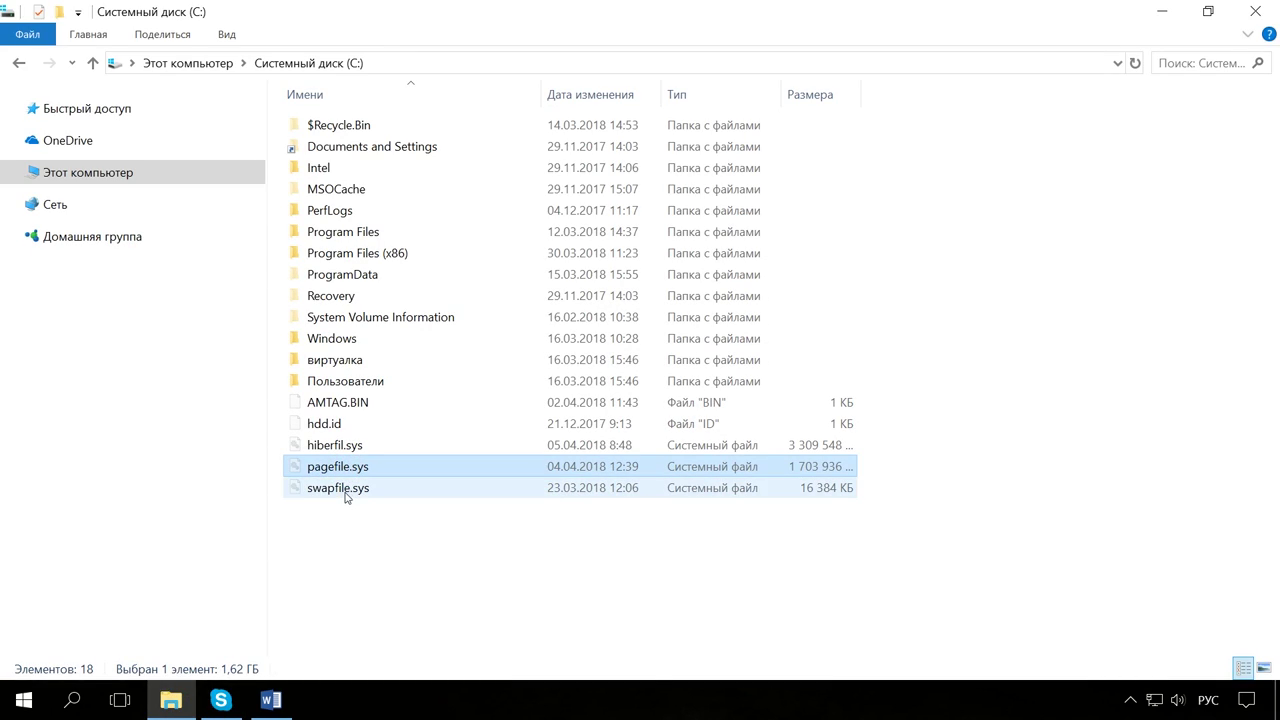
{"action": "left_click", "coordinate": [341, 491]}
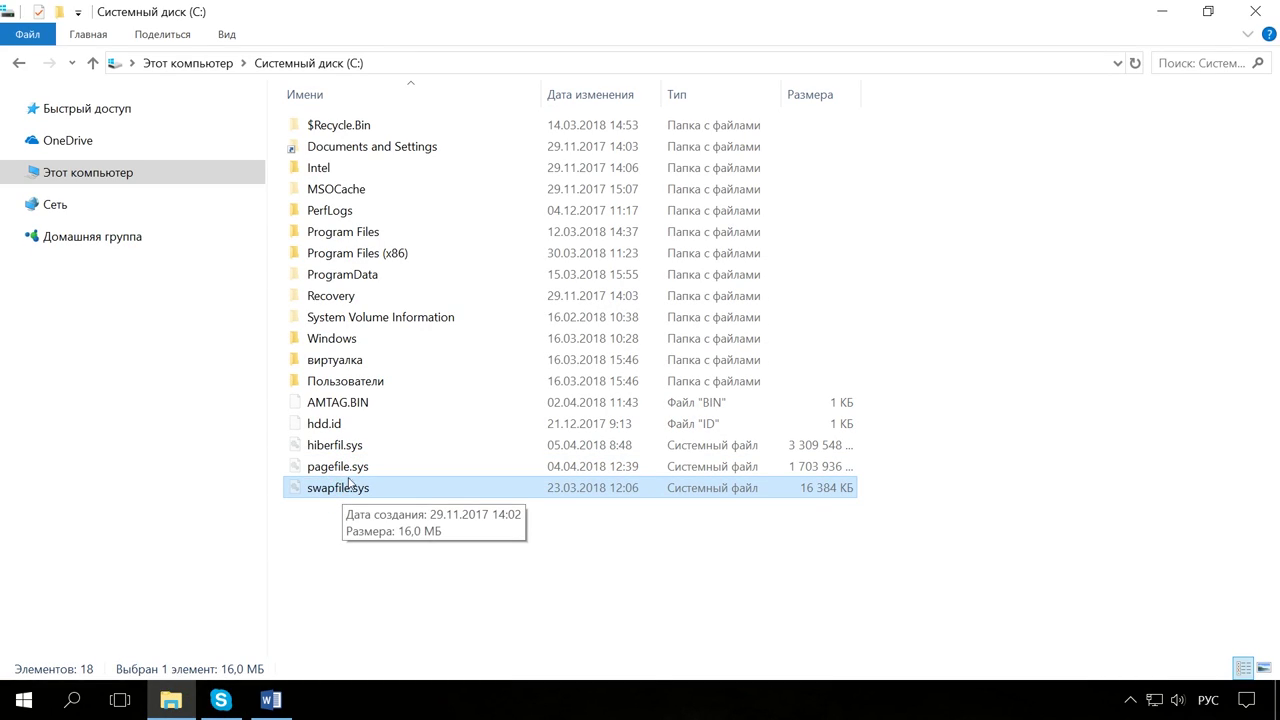
{"action": "left_click", "coordinate": [362, 476]}
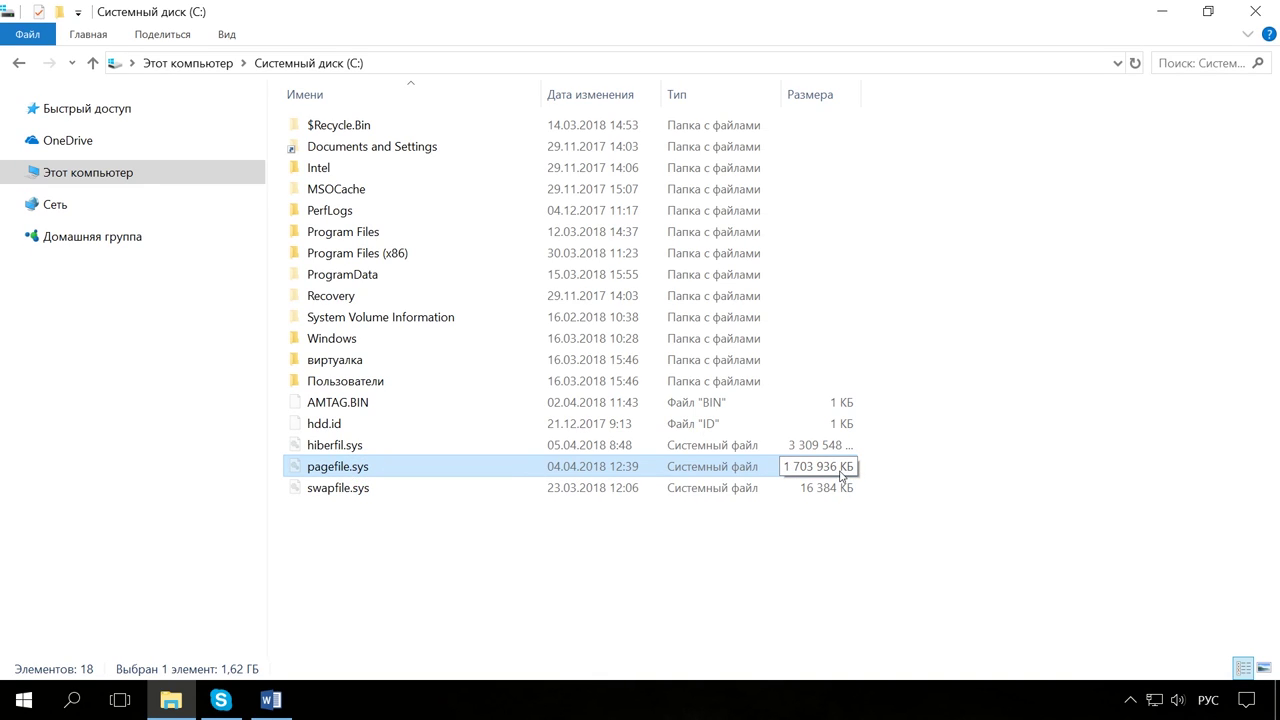
{"action": "left_click", "coordinate": [1163, 12]}
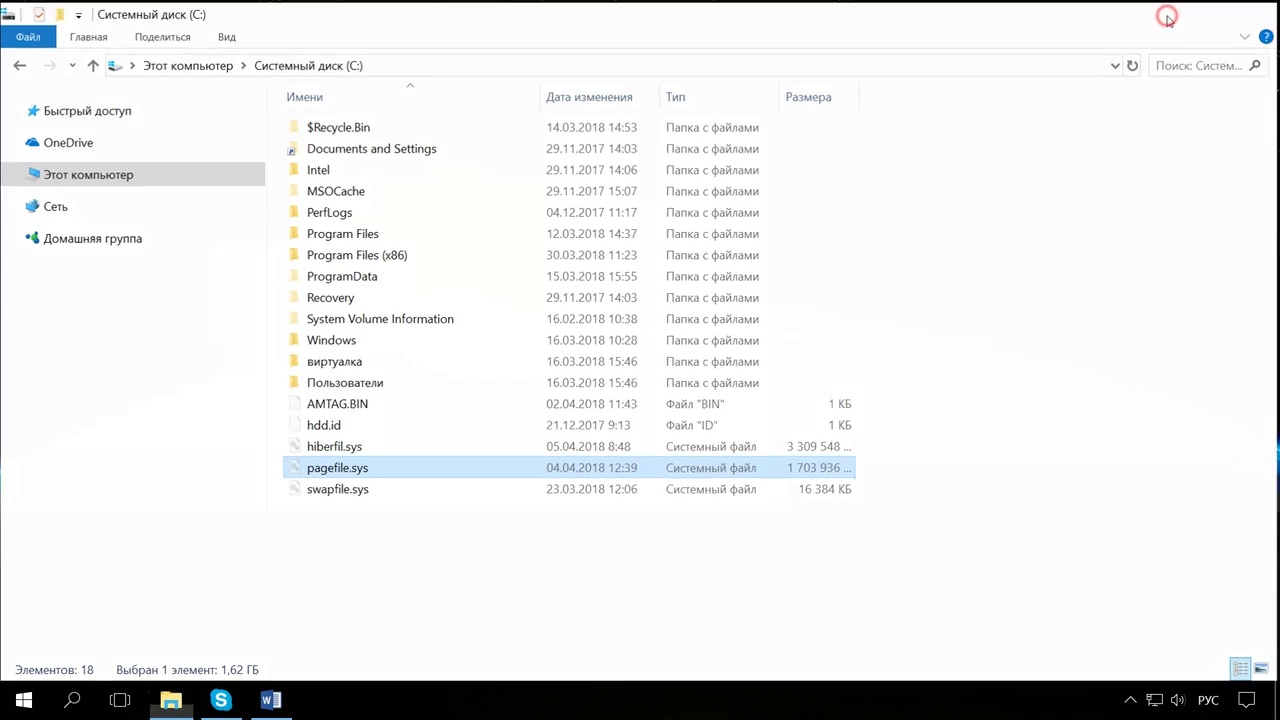
{"action": "left_click", "coordinate": [464, 334]}
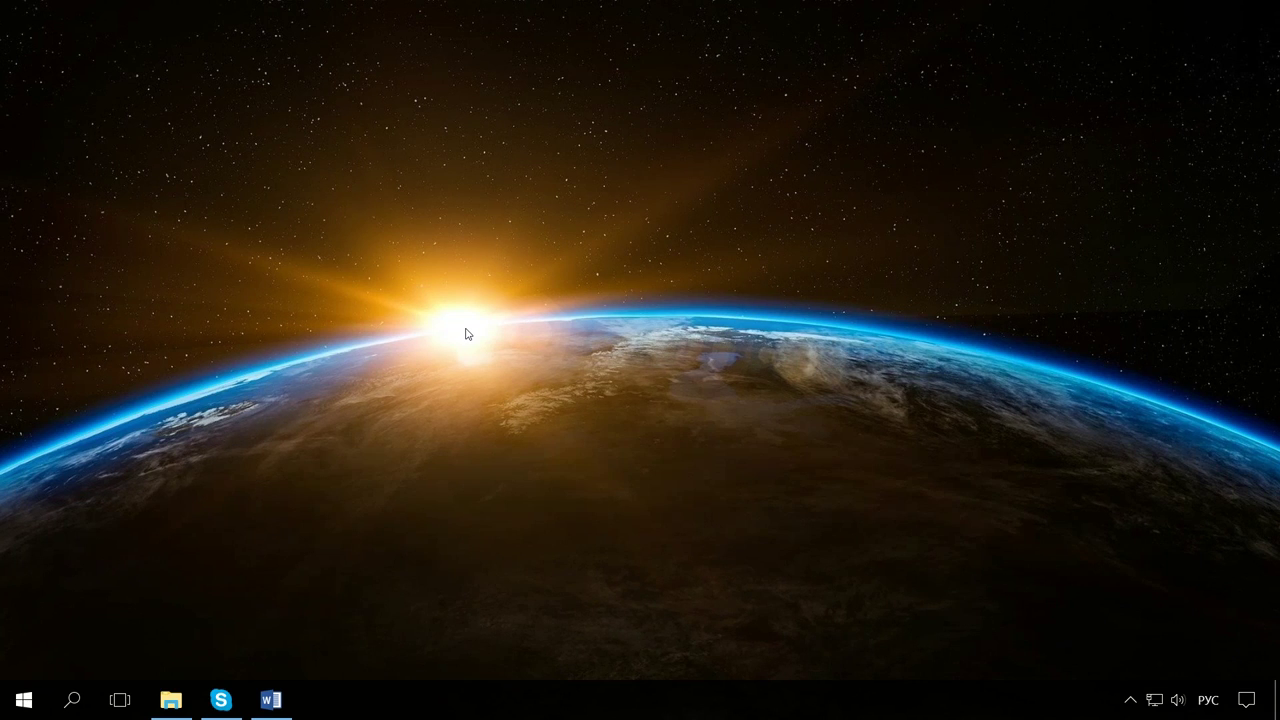
- Bring back the system drive's folder window, check the details of swapfile.sys and the full size of pagefile.sys, and minimize it again
{"action": "left_click", "coordinate": [171, 700]}
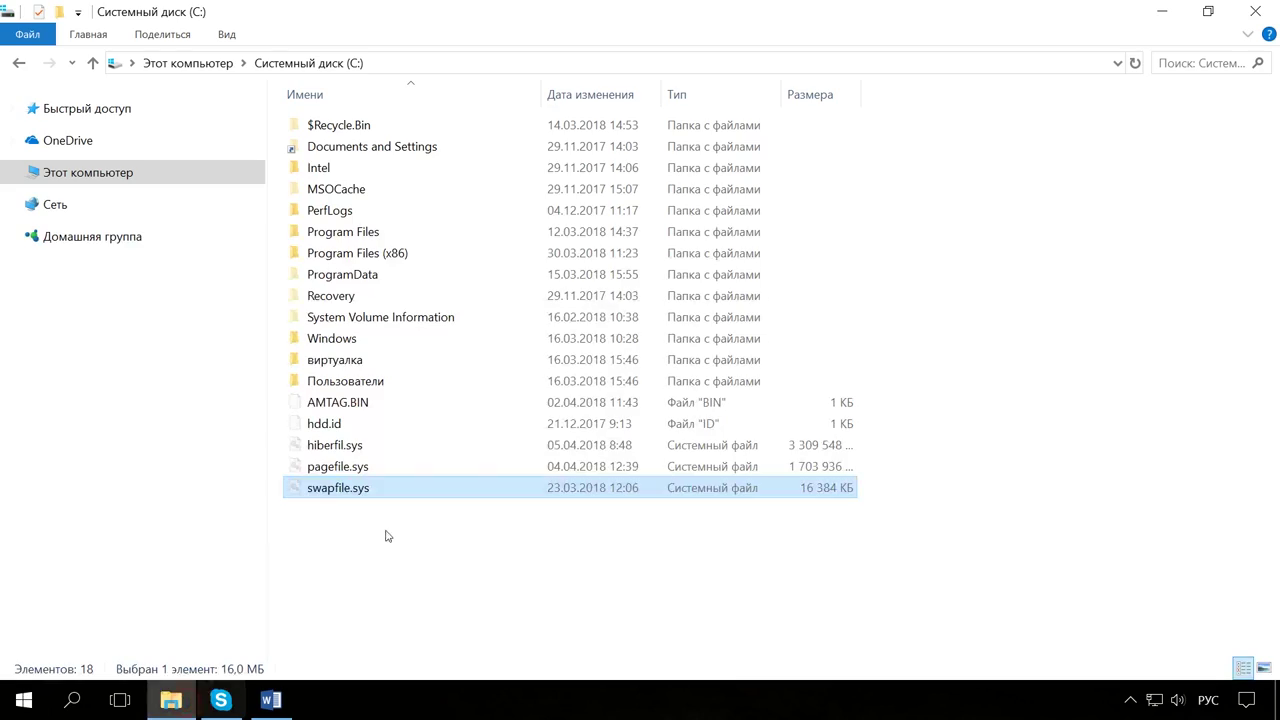
{"action": "left_click", "coordinate": [341, 494]}
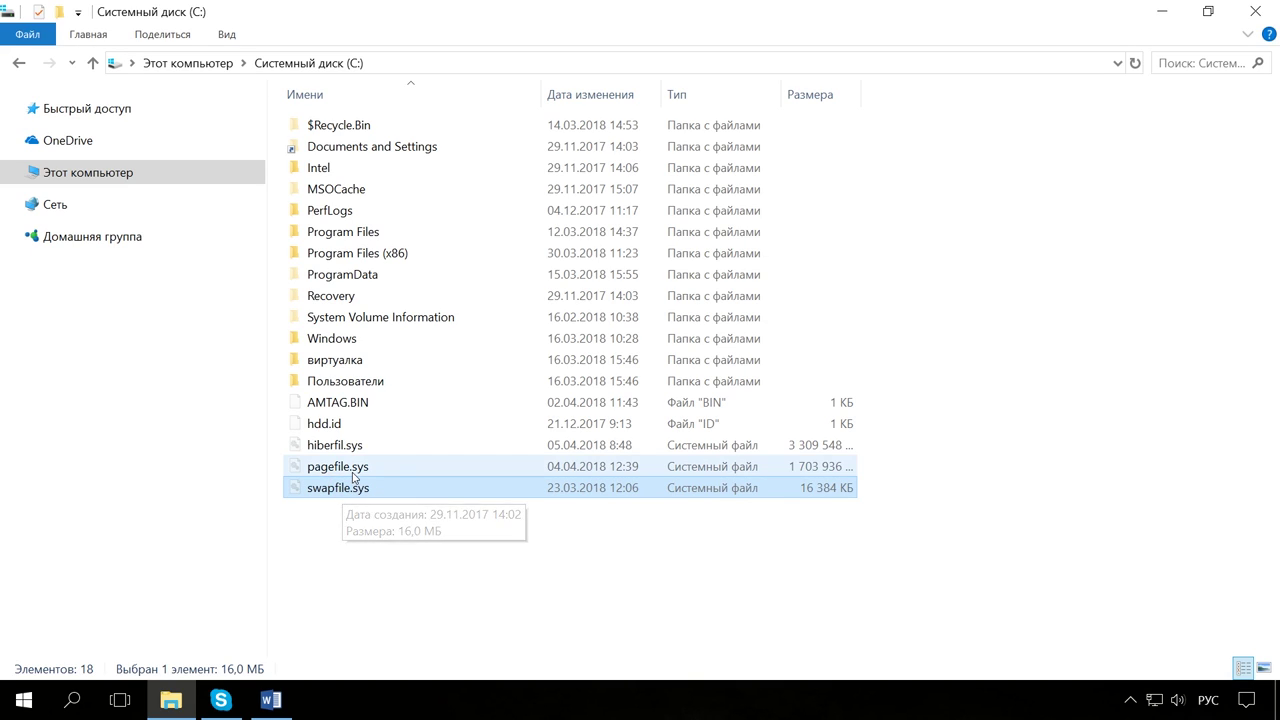
{"action": "left_click", "coordinate": [355, 475]}
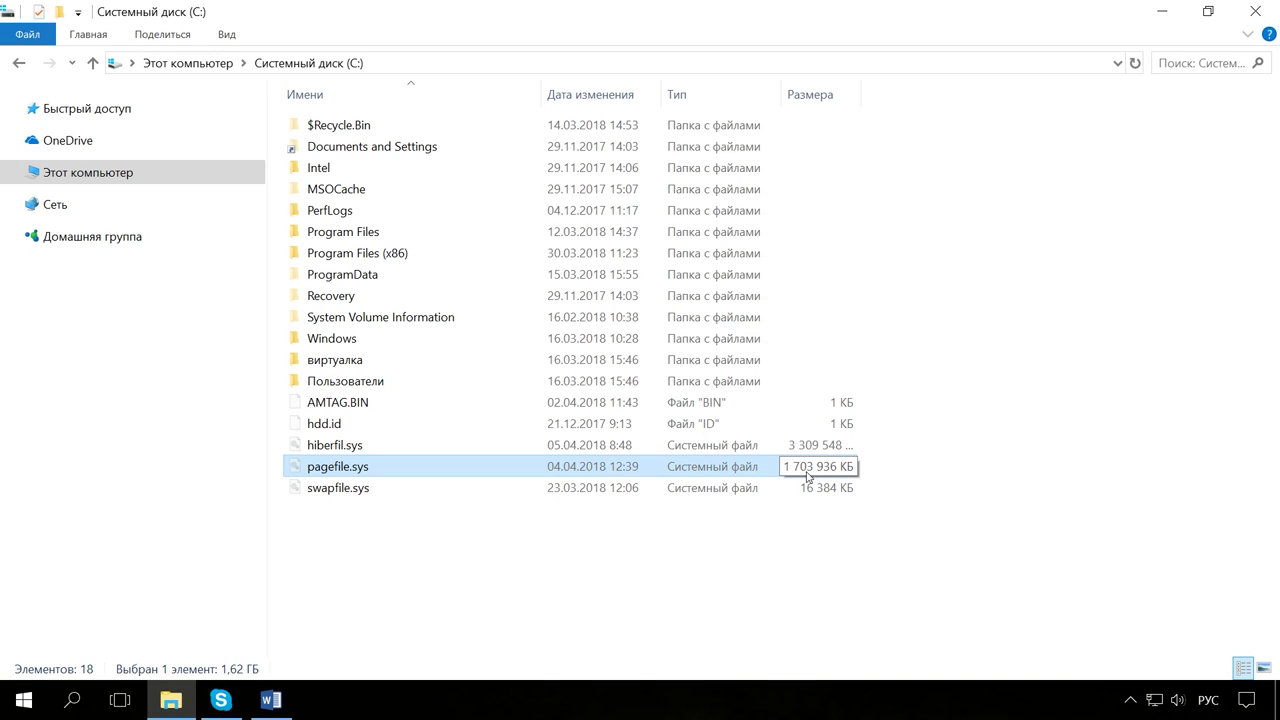
{"action": "left_click", "coordinate": [1166, 15]}
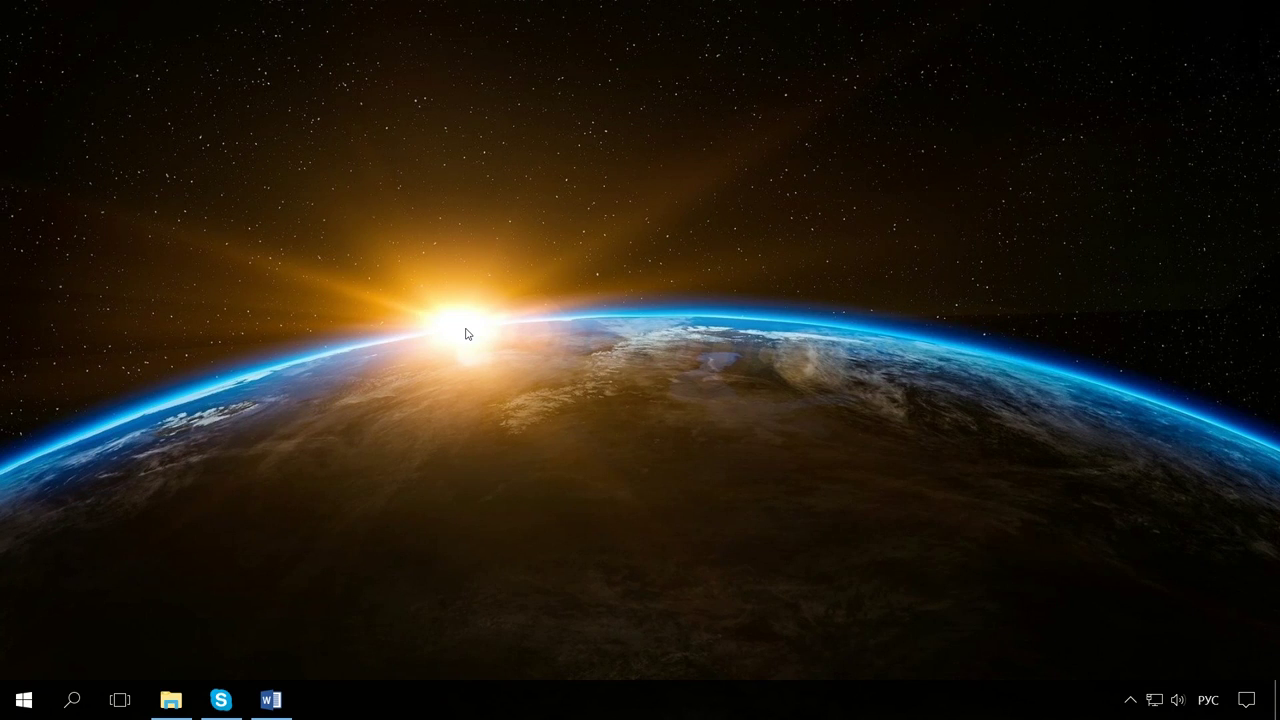
- Open the task manager maximized and examine the memory performance figures and the in-use part of the memory composition
{"action": "right_click", "coordinate": [26, 701]}
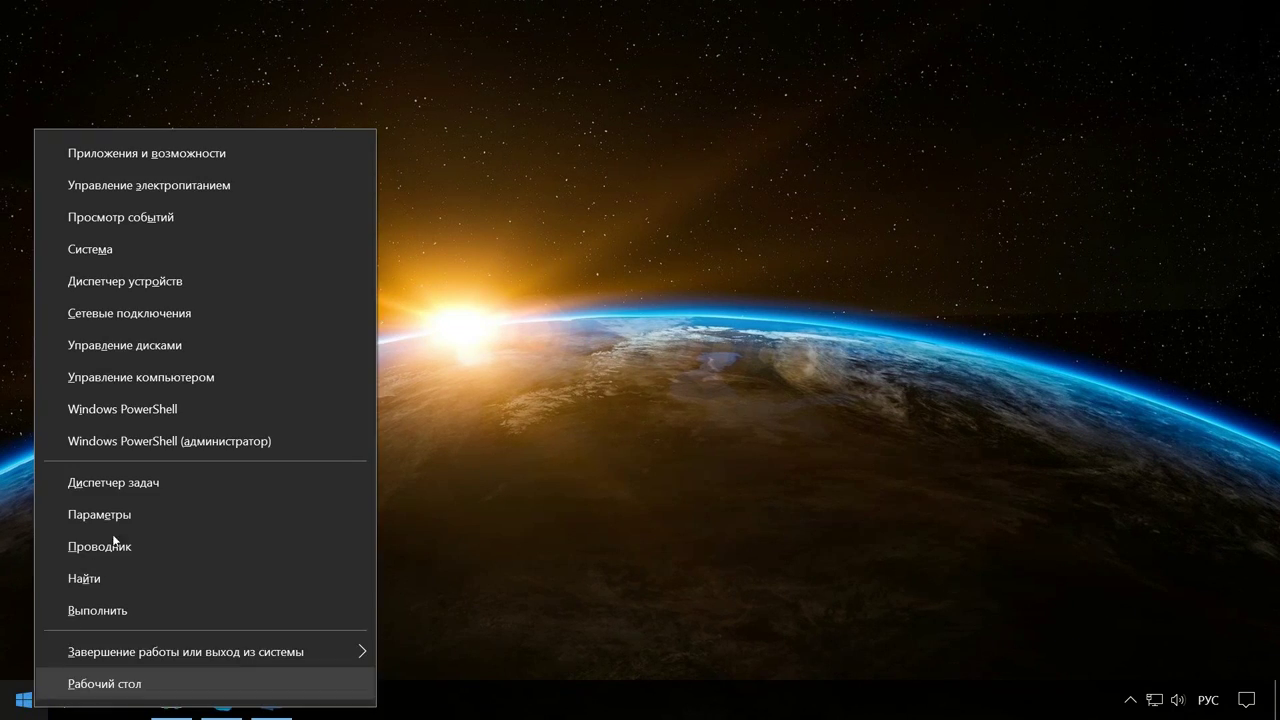
{"action": "left_click", "coordinate": [174, 482]}
{"action": "left_click", "coordinate": [853, 95]}
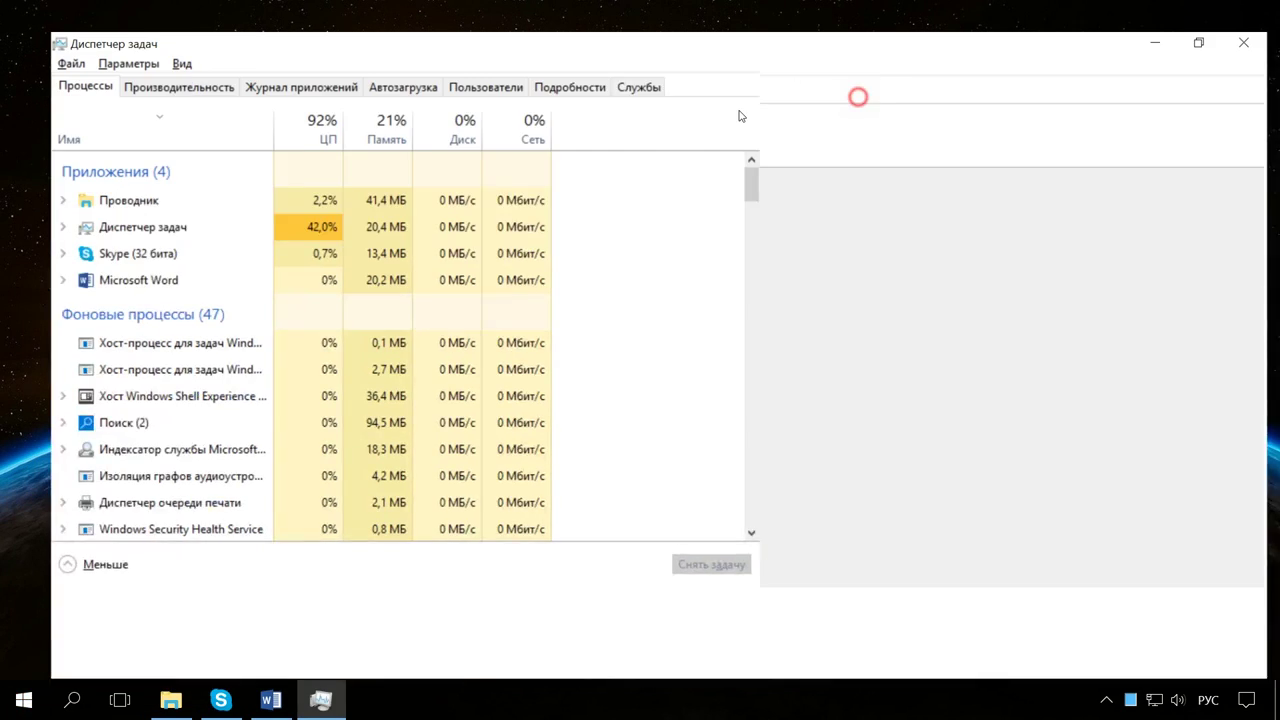
{"action": "left_click", "coordinate": [163, 62]}
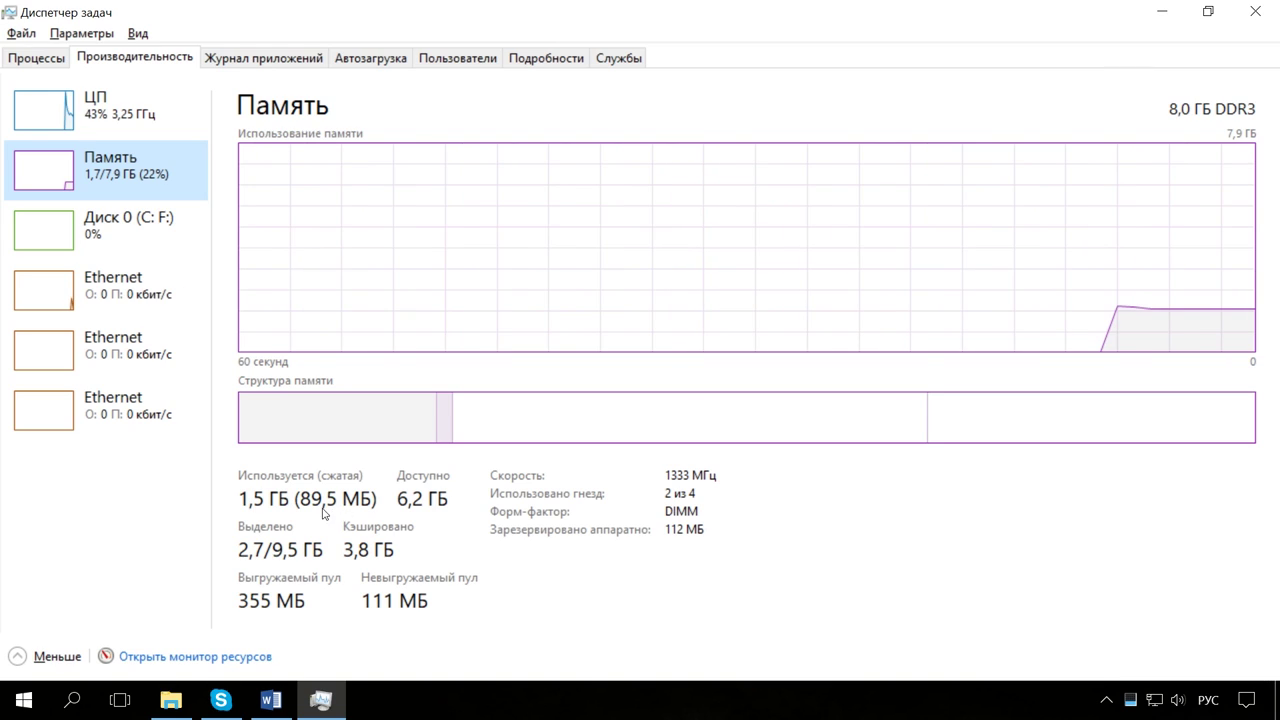
{"action": "mouse_move", "coordinate": [306, 418]}
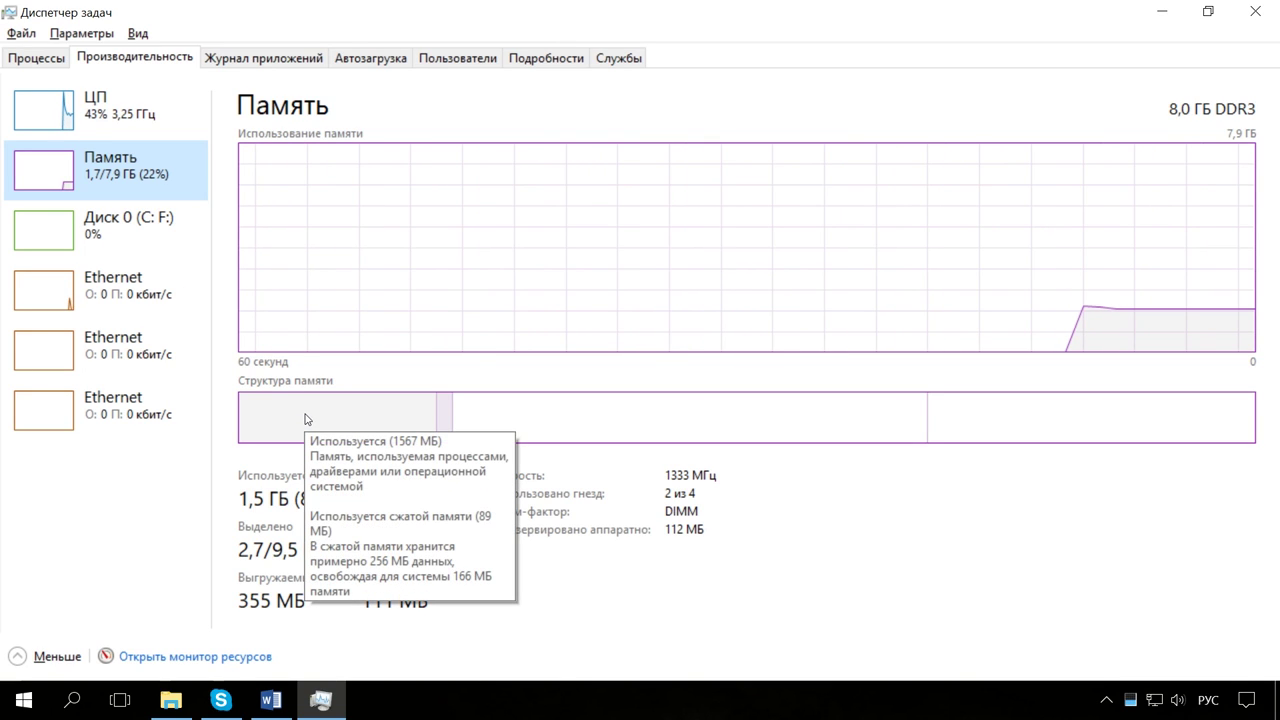